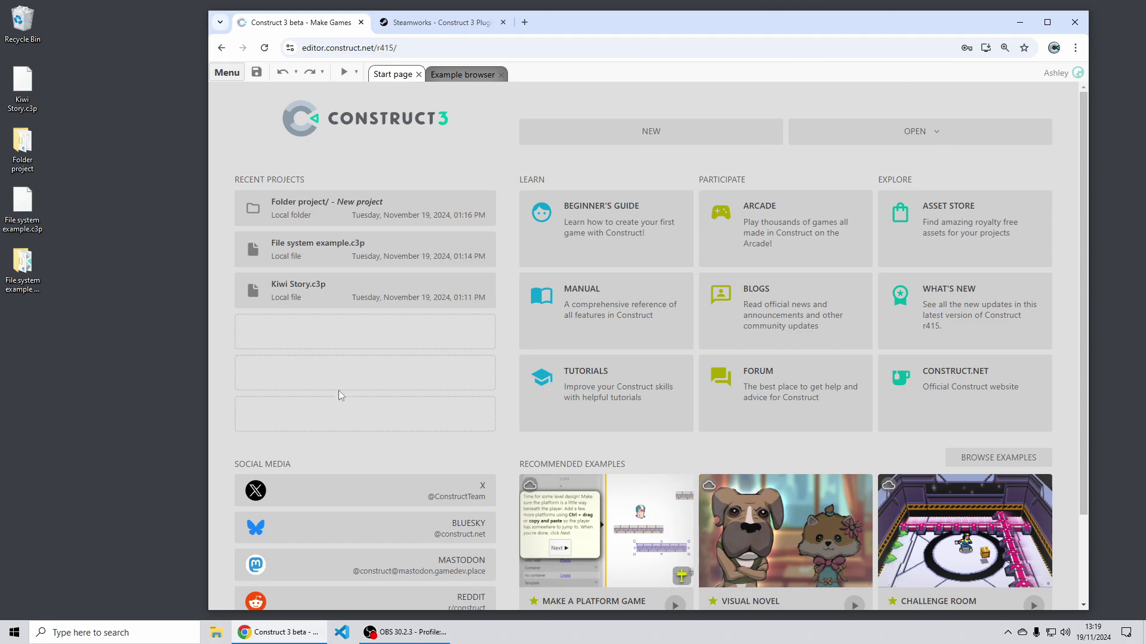
Step: Open the recent project Kiwi Story.c3p and start exporting it for Linux (CEF) with the preset image and script options
left_click(396, 296)
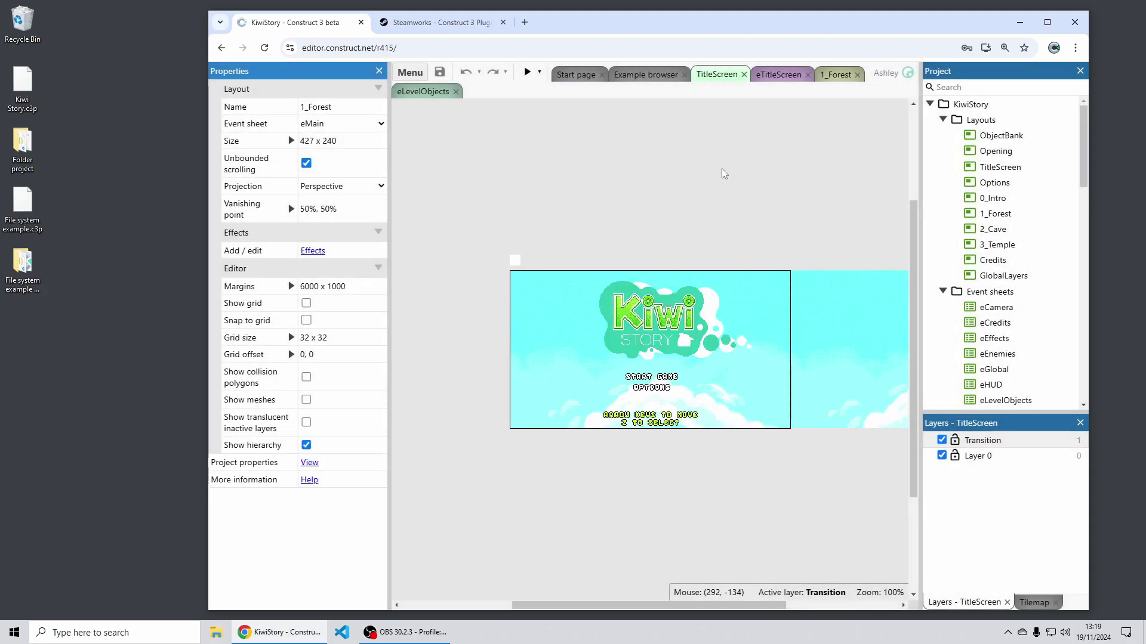
key("ctrl+e")
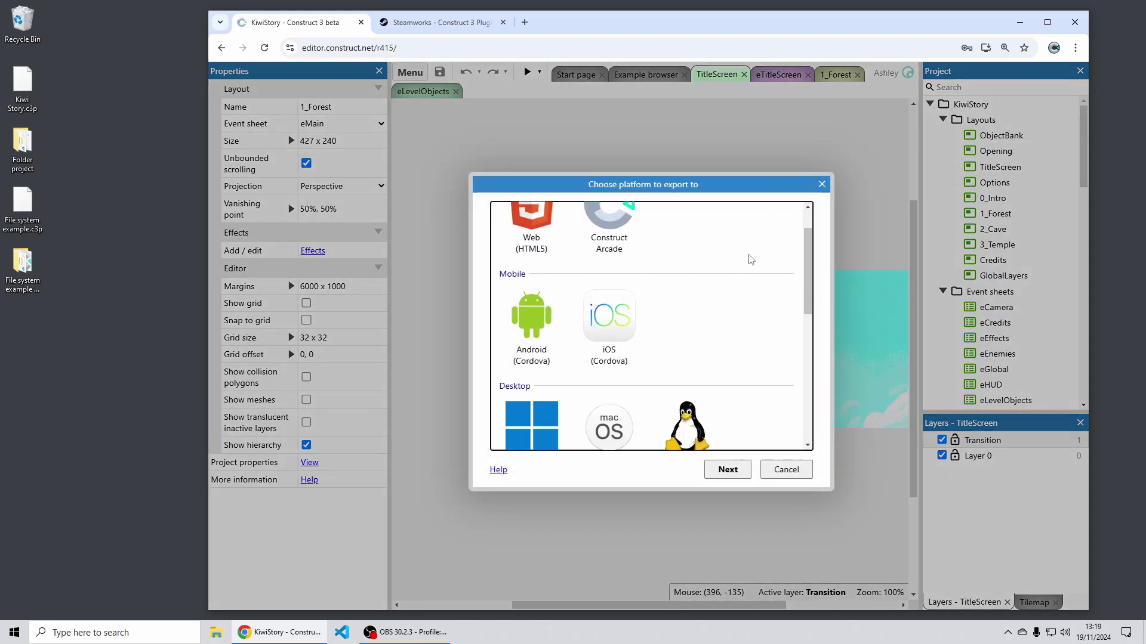
scroll(751, 260, "down", 1)
scroll(753, 245, "down", 1)
left_click(684, 304)
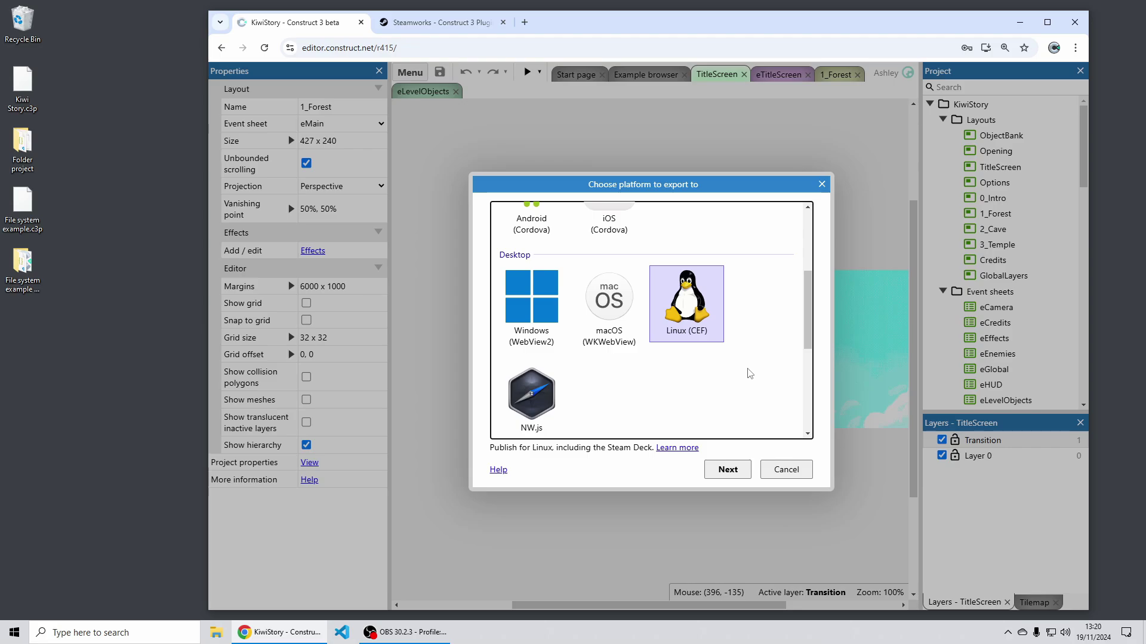
double_click(666, 311)
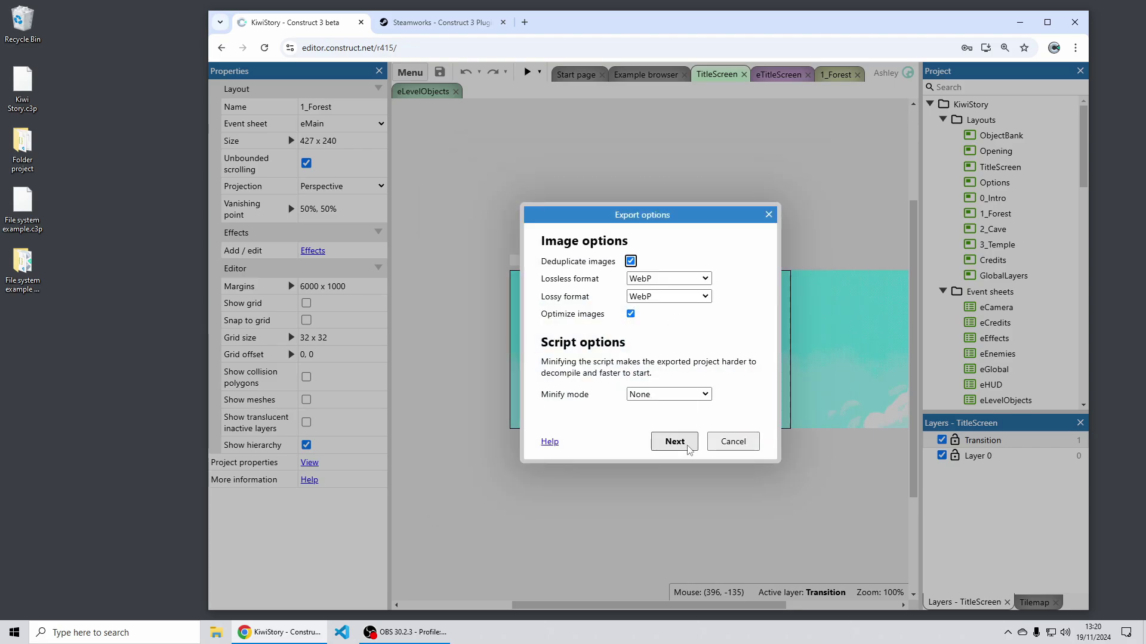
left_click(687, 446)
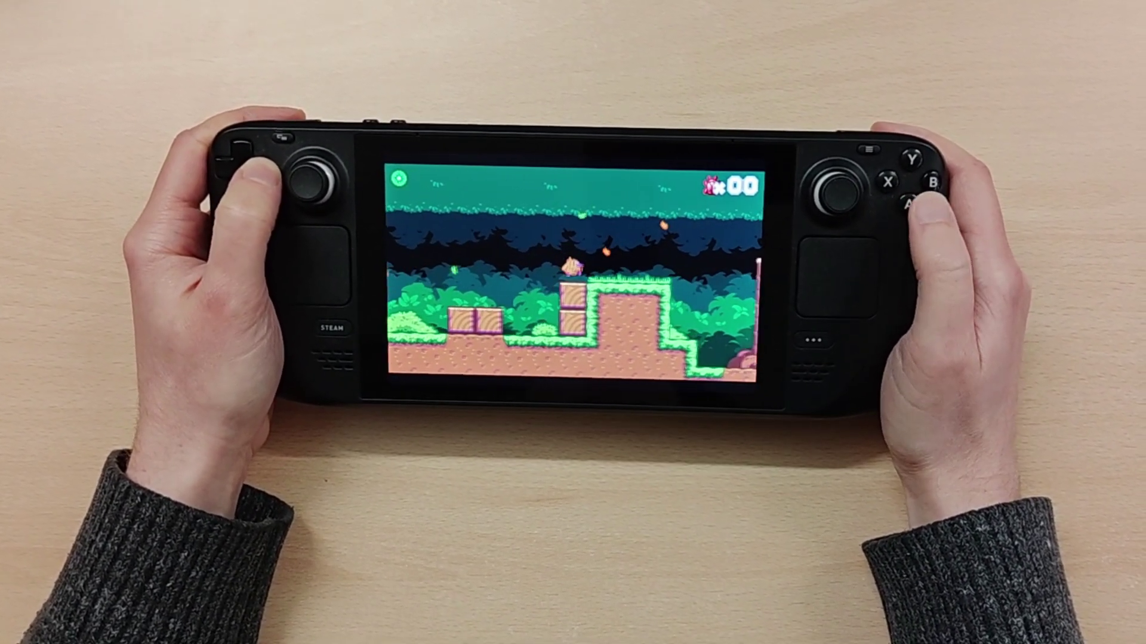
key("Right")
key("z")
key("Right")
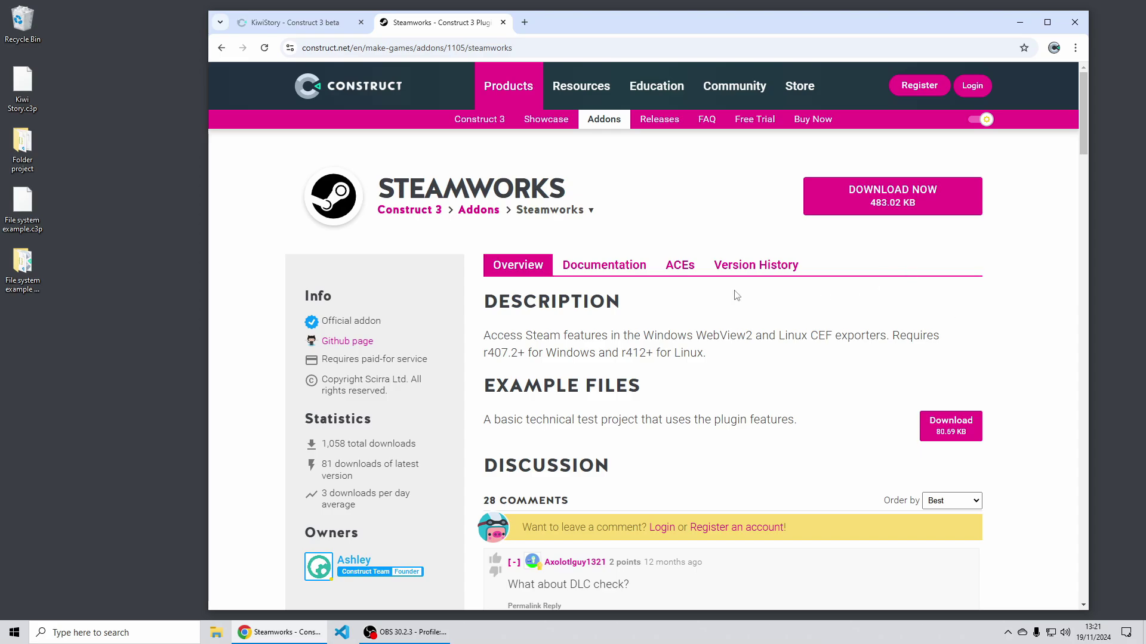
Step: Review the Steamworks addon's documentation and the version 1.2 release notes on Linux and Steam Deck support, and return to its overview
left_click(590, 268)
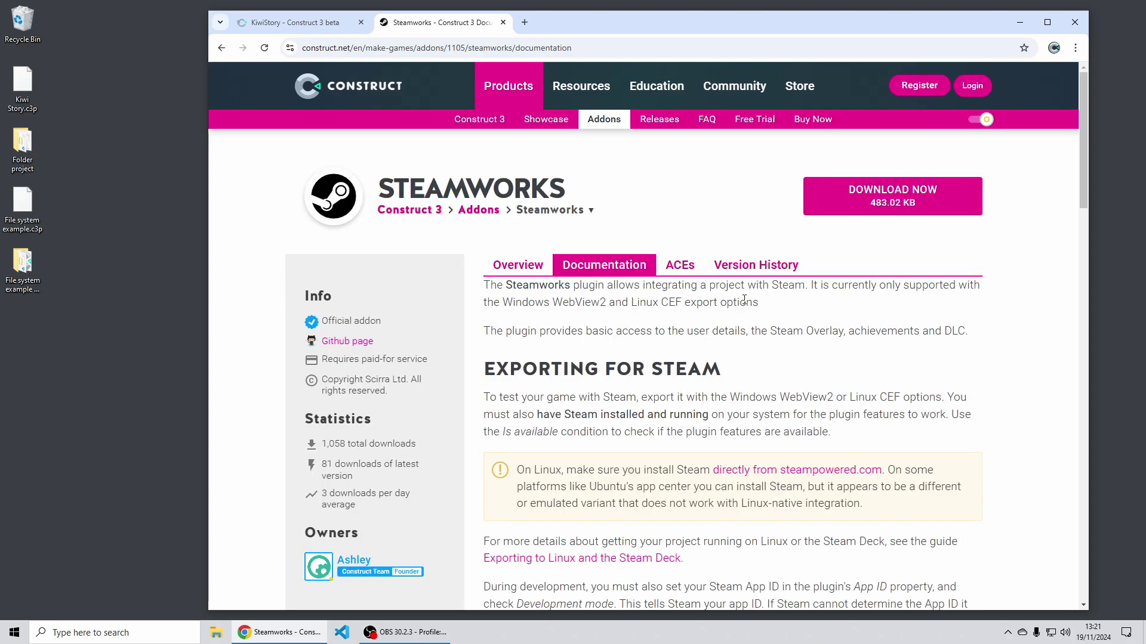
left_click(755, 265)
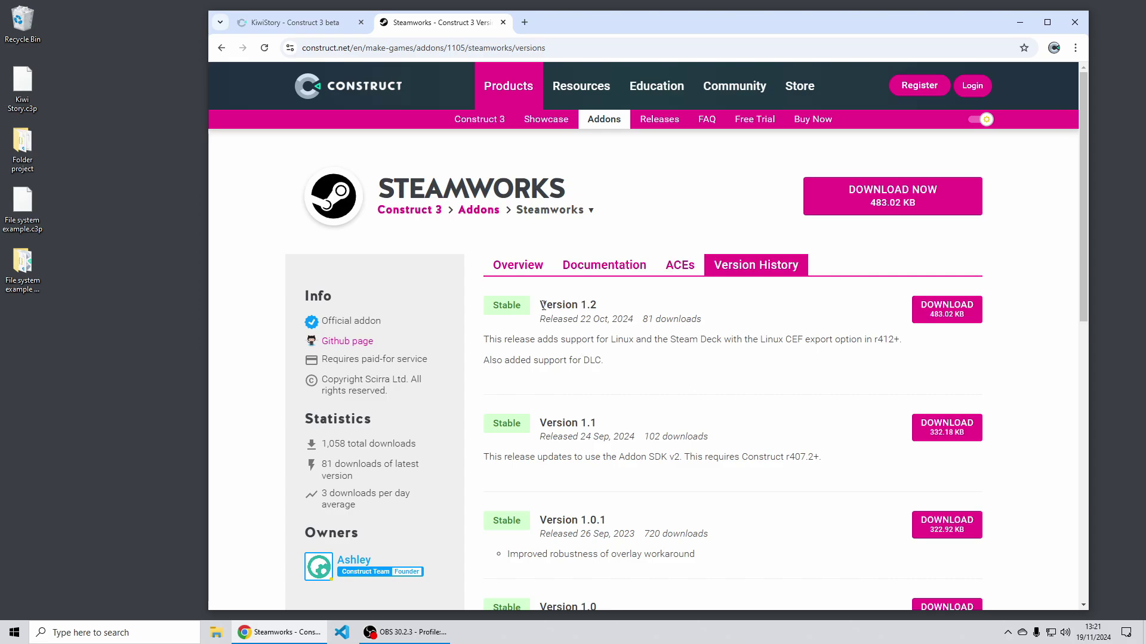
left_click_drag(571, 339, 804, 340)
left_click(809, 365)
left_click(533, 267)
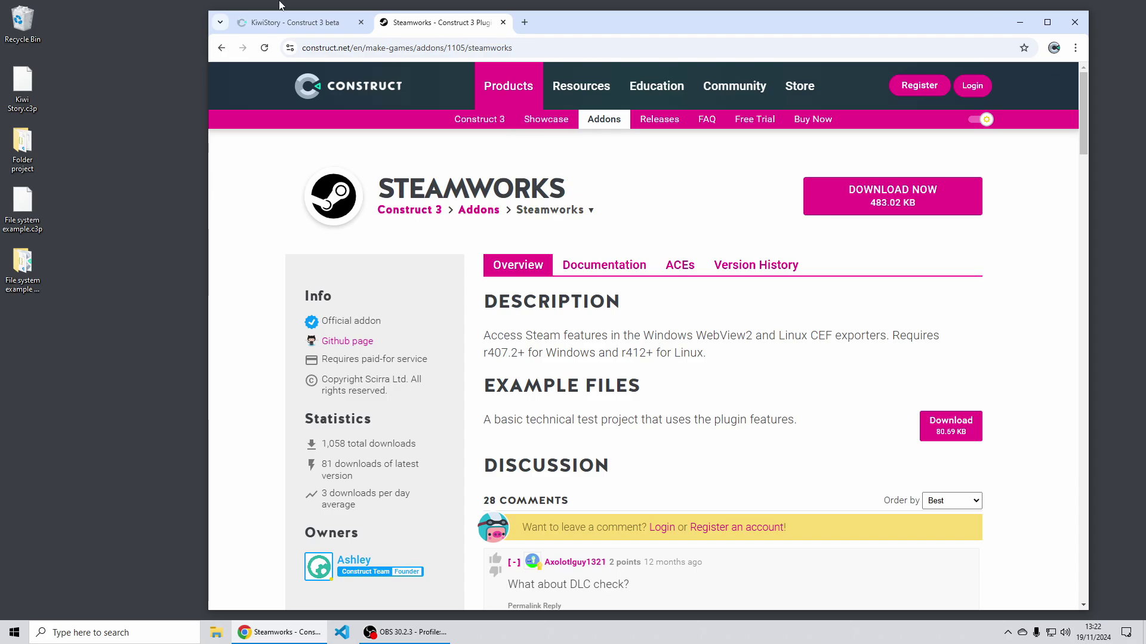
Step: Close the KiwiStory project in the Construct 3 editor and open File system example.c3p from the desktop
left_click(289, 23)
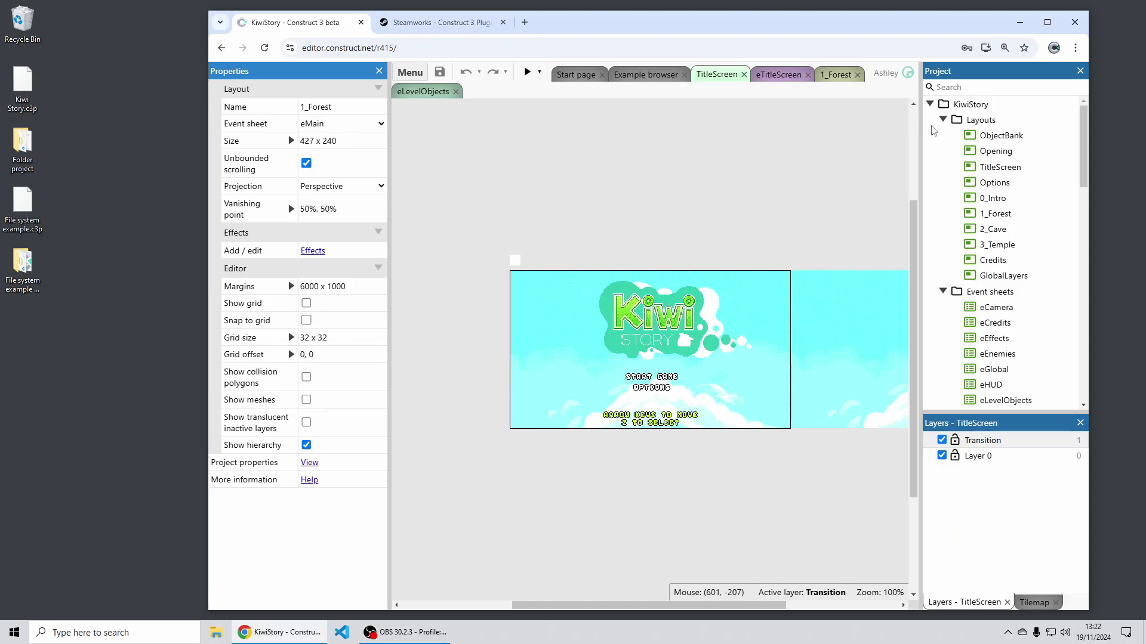
right_click(973, 105)
left_click(1022, 241)
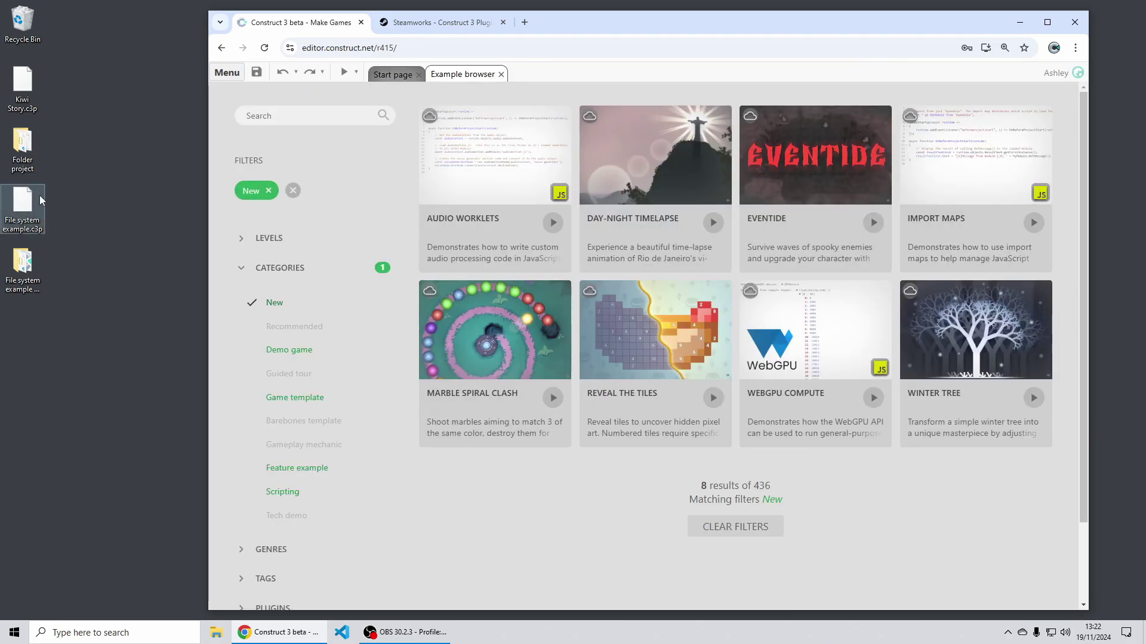
left_click_drag(24, 206, 591, 235)
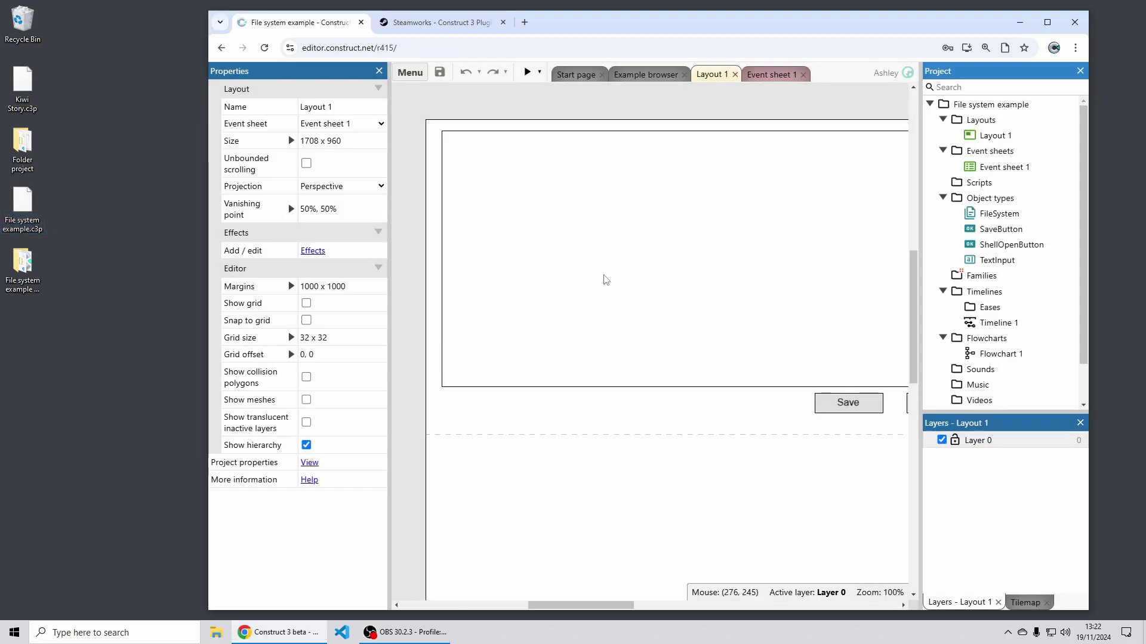
Step: Open the save button's Write text file action in Event sheet 1 and look through the suggested picker tags
left_click(777, 75)
double_click(784, 99)
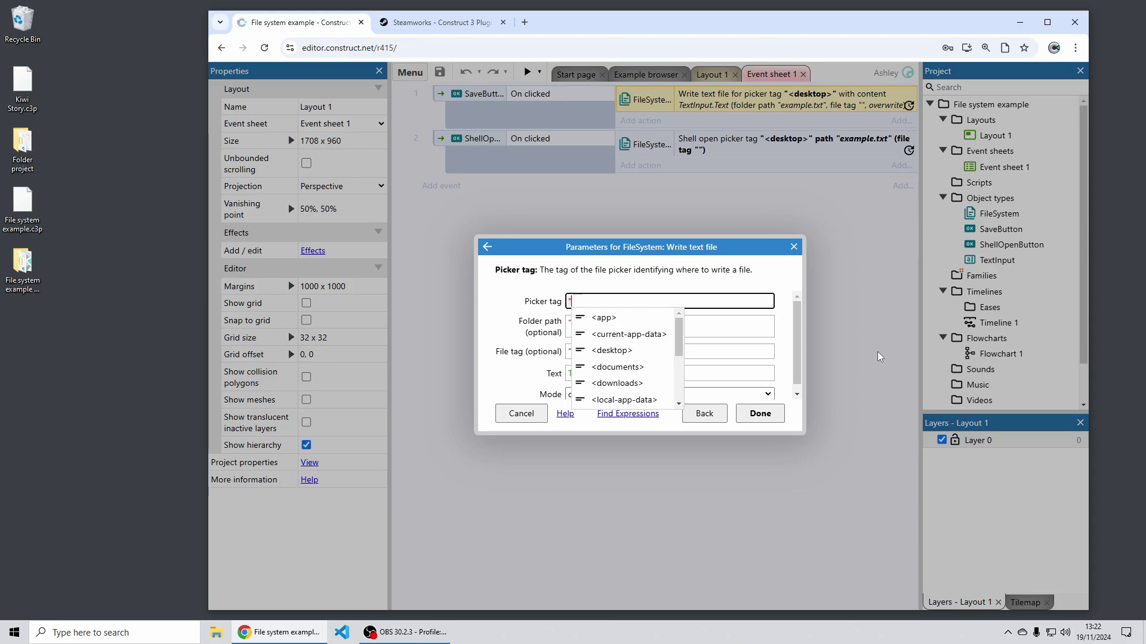
key("Down")
key("Down")
key("Down")
key("Down")
key("Down")
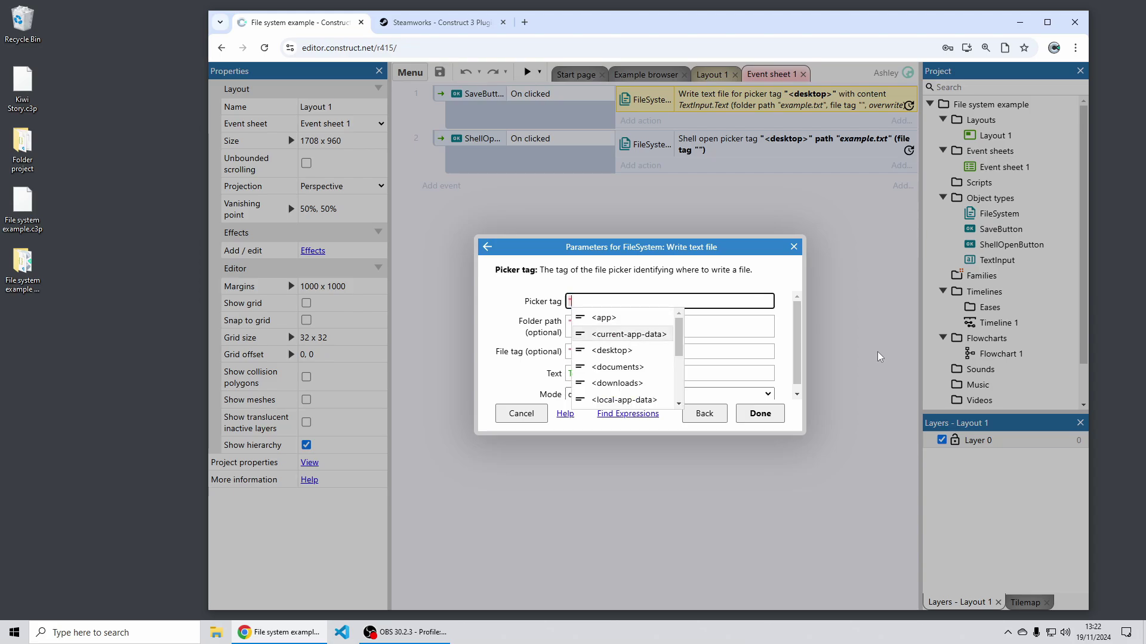
key("Up")
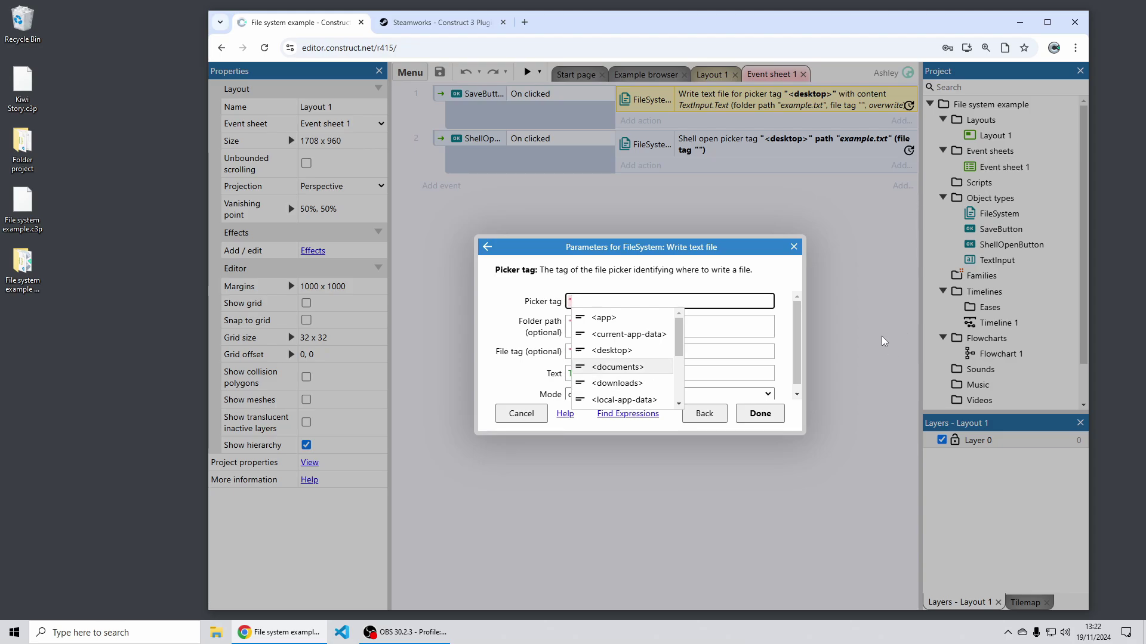
key("Tab")
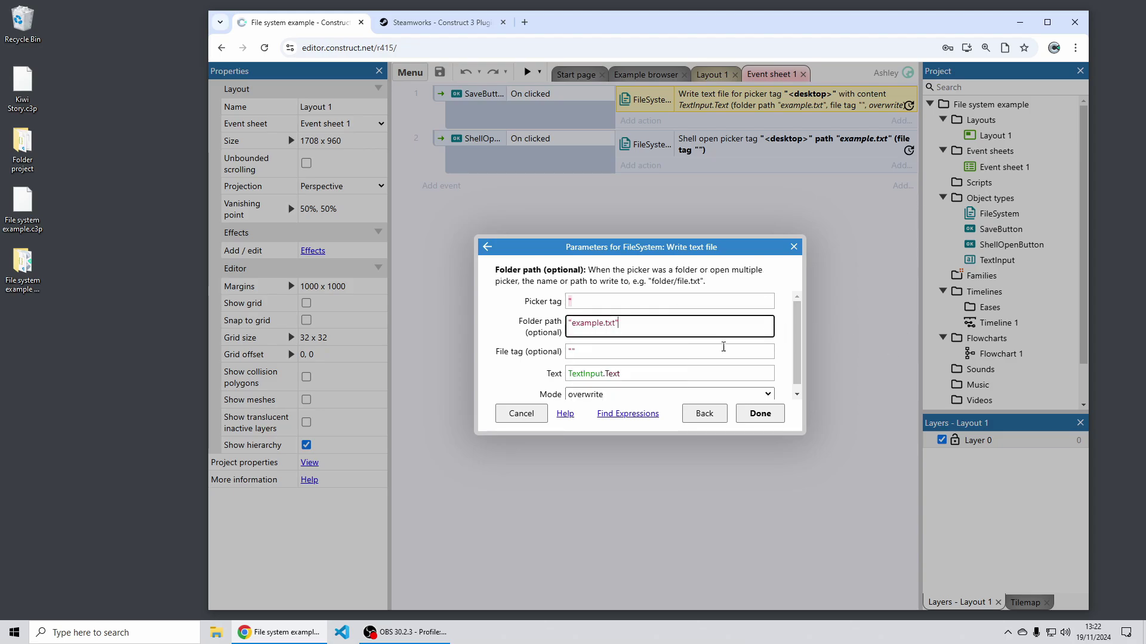
Step: Review the full list of picker tag suggestions, choose <desktop>, and leave the action's parameters without applying changes
left_click(631, 301)
key("ctrl+space")
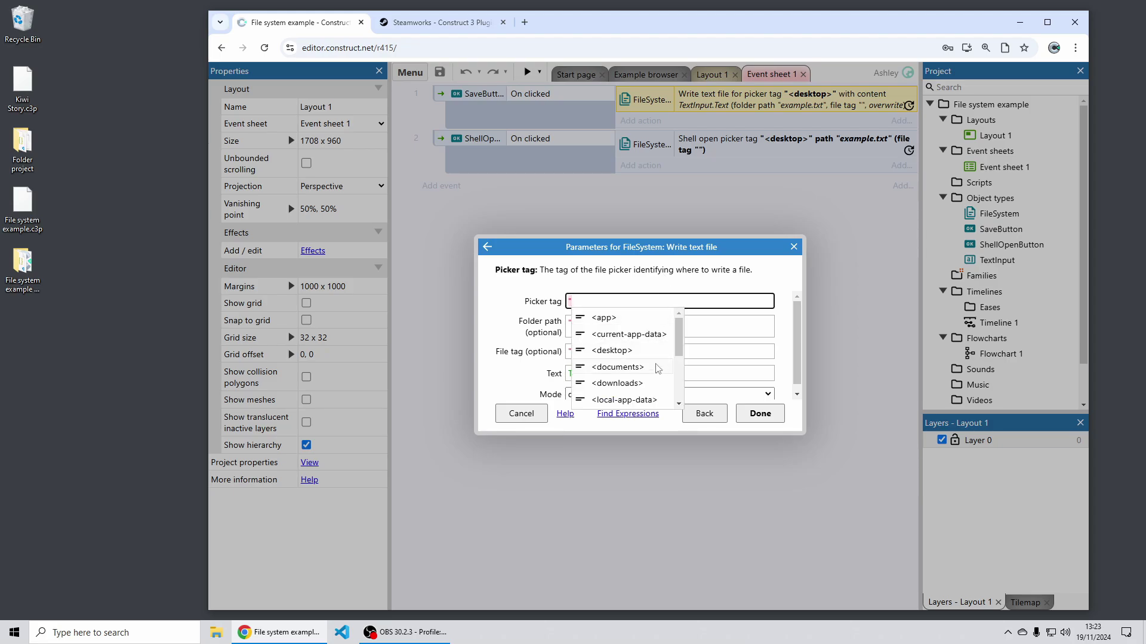
scroll(657, 388, "down", 2)
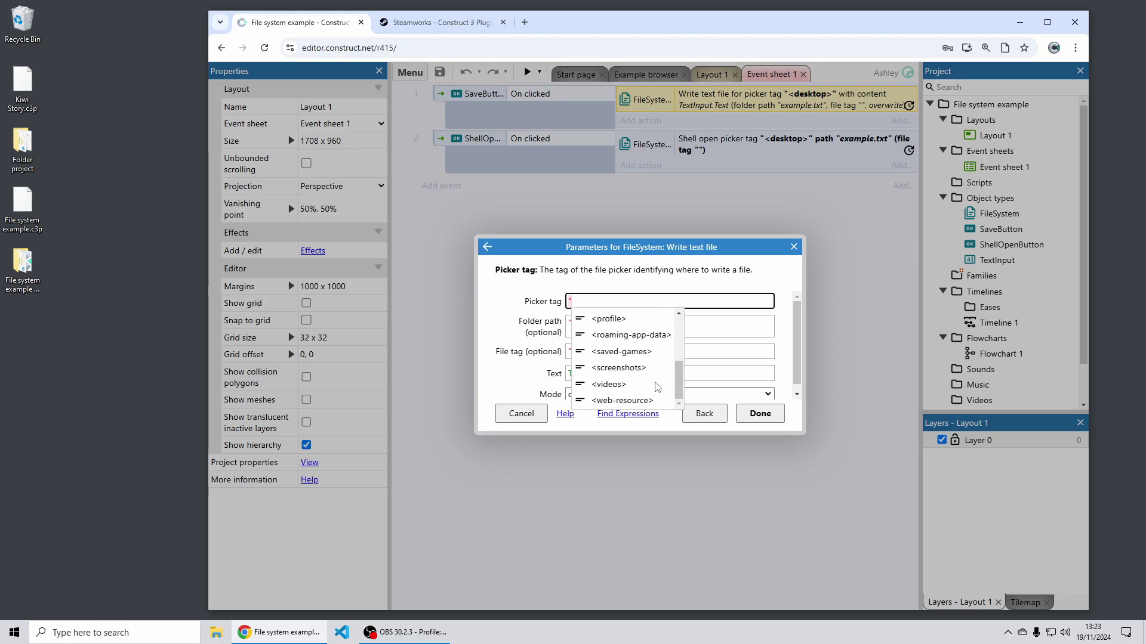
scroll(656, 382, "up", 2)
scroll(656, 382, "down", 4)
scroll(656, 376, "up", 4)
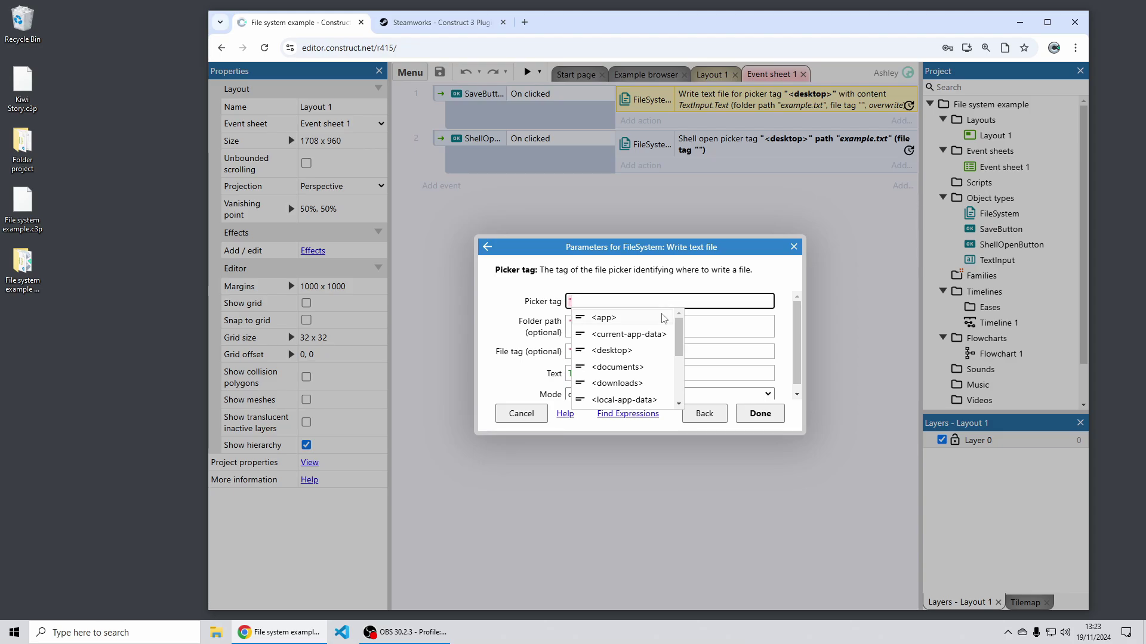
left_click(650, 353)
left_click(662, 302)
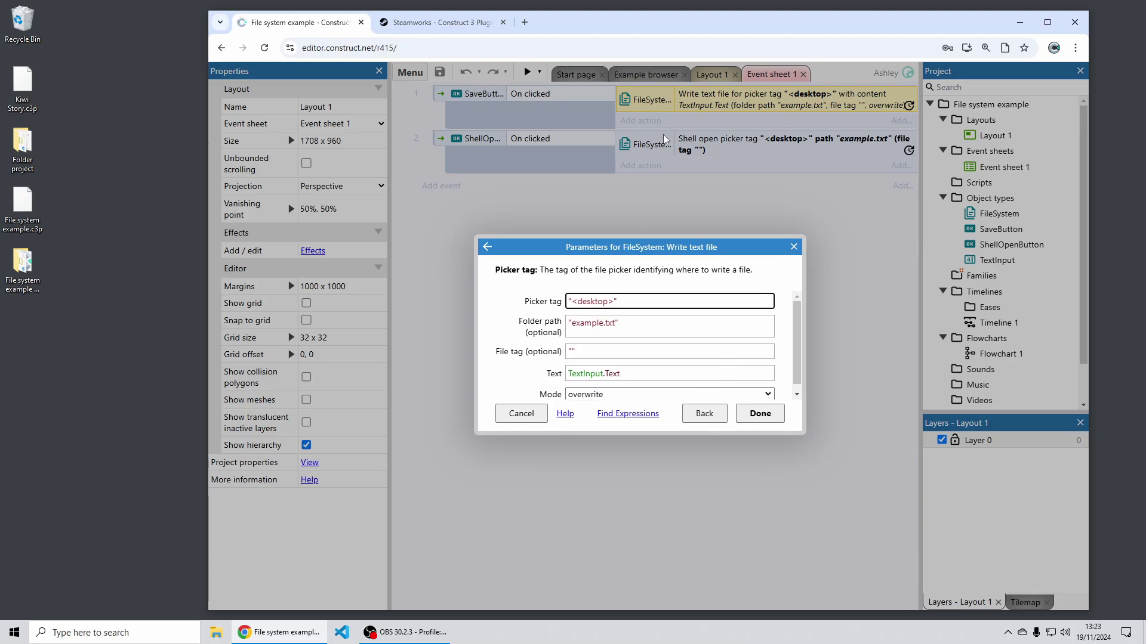
left_click(530, 411)
Step: Preview the file system project in the browser and close the preview window
left_click(528, 72)
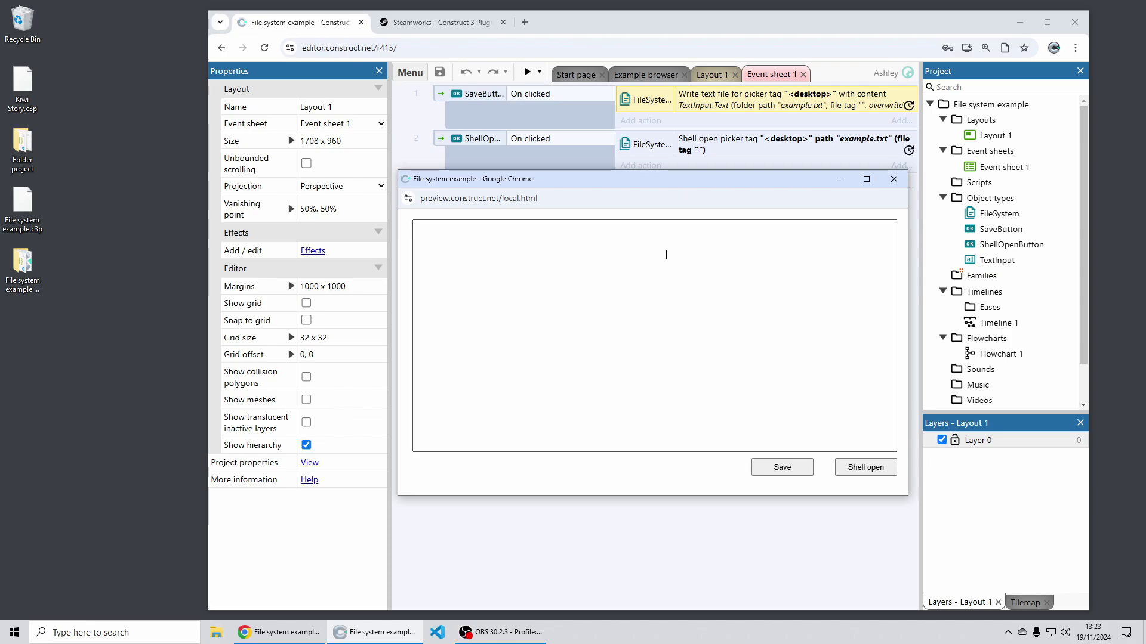
left_click(893, 179)
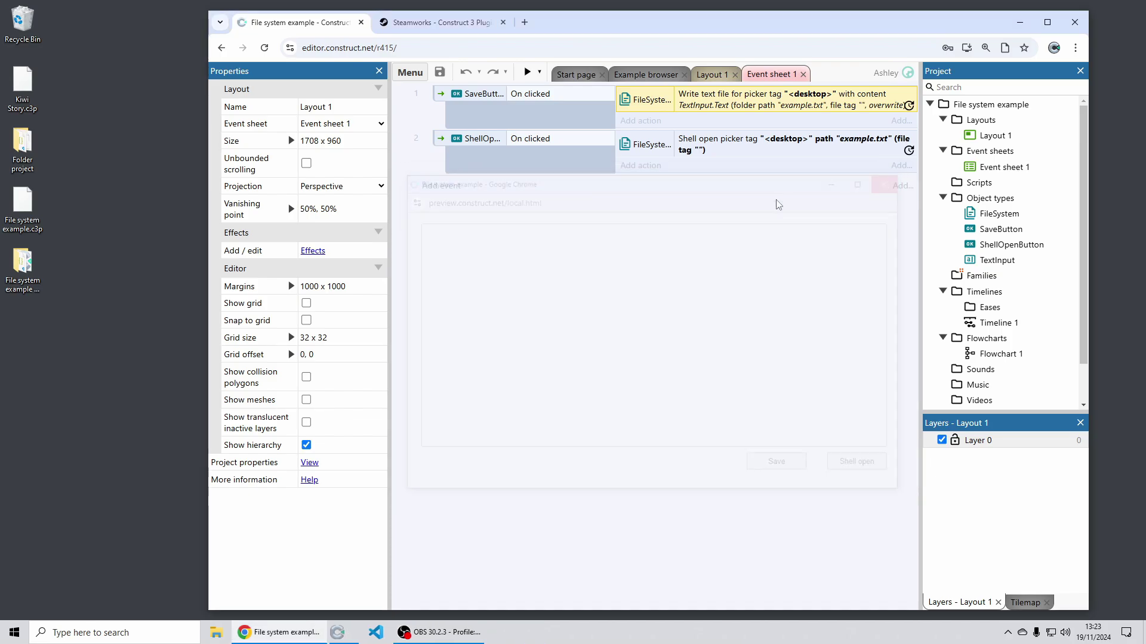
Step: Examine the Linux (CEF) and macOS (WKWebView) choices among the export platforms and cancel the export
left_click(410, 72)
mouse_move(459, 100)
left_click(591, 306)
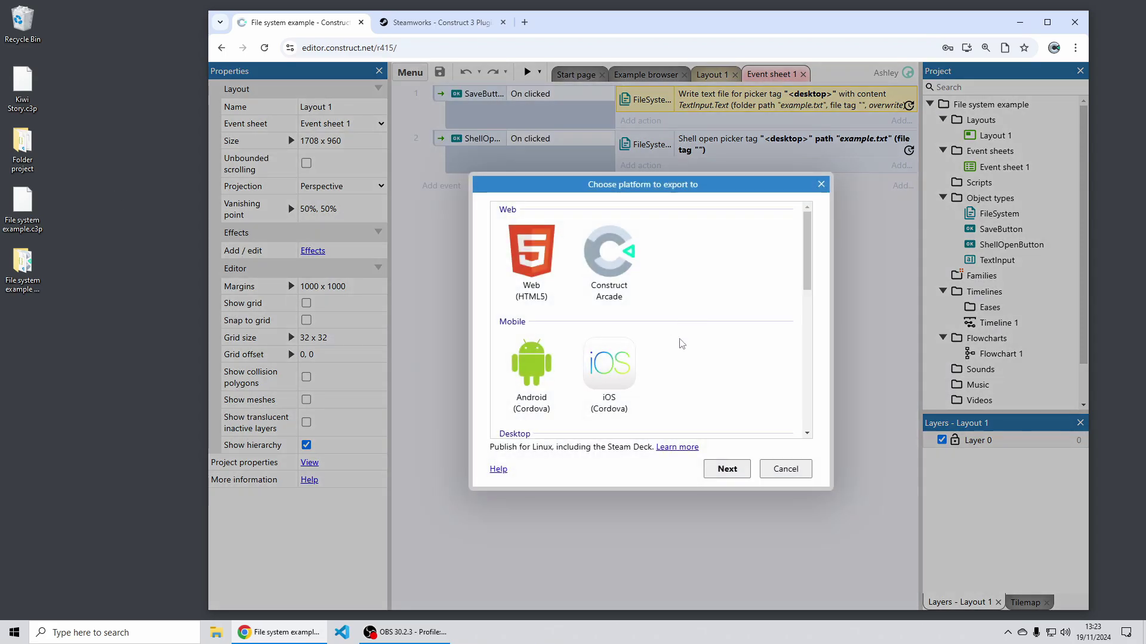
scroll(693, 334, "down", 3)
left_click(692, 334)
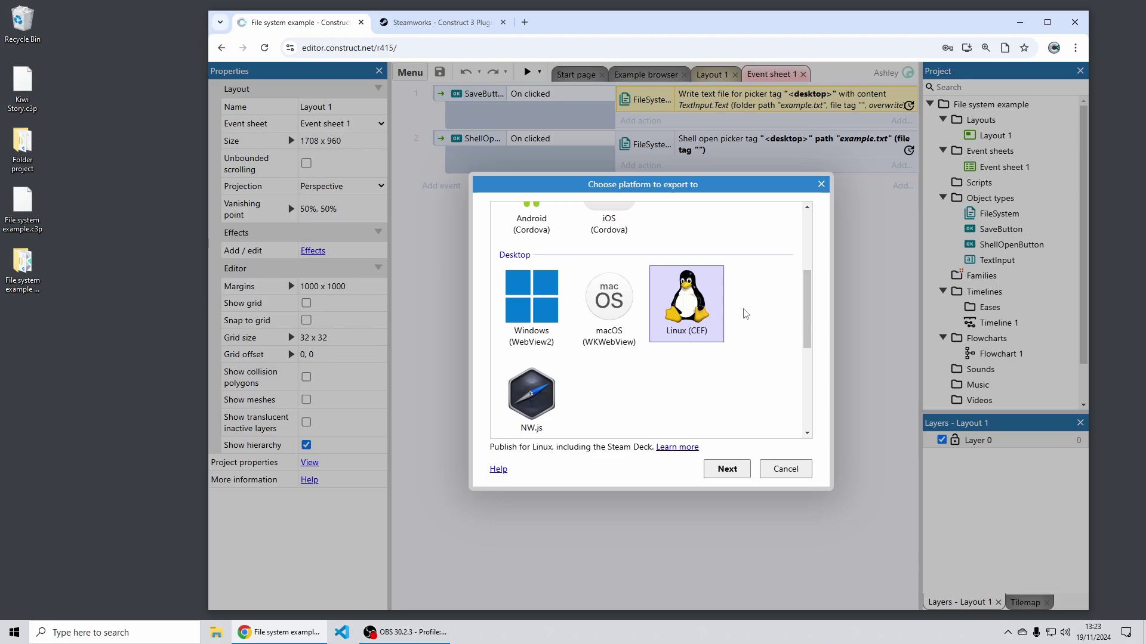
left_click(621, 298)
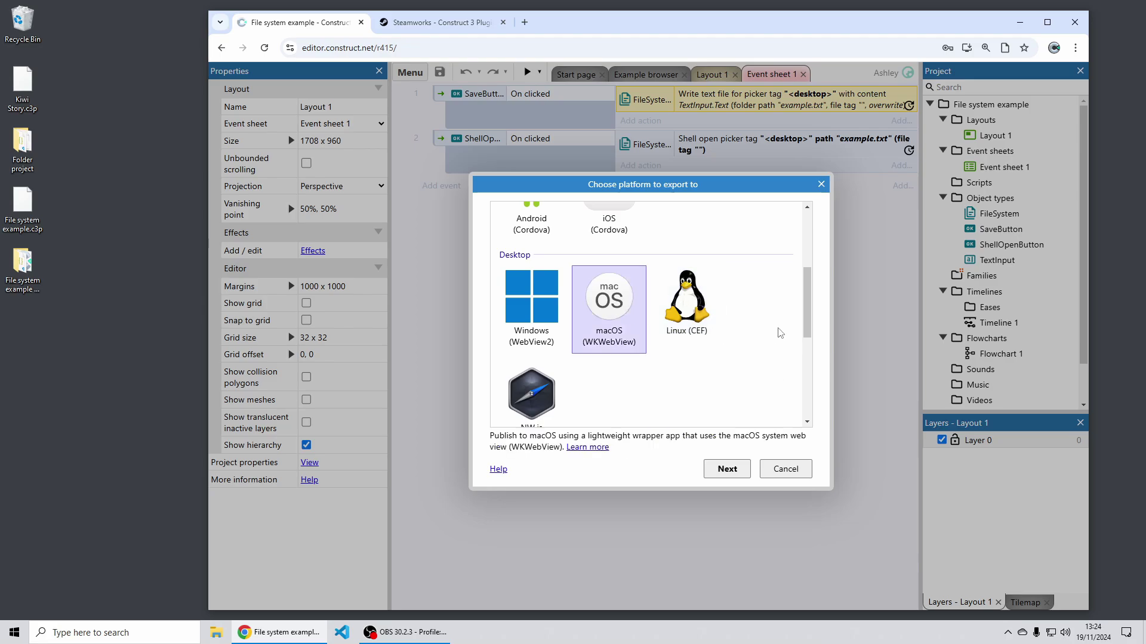
left_click(784, 469)
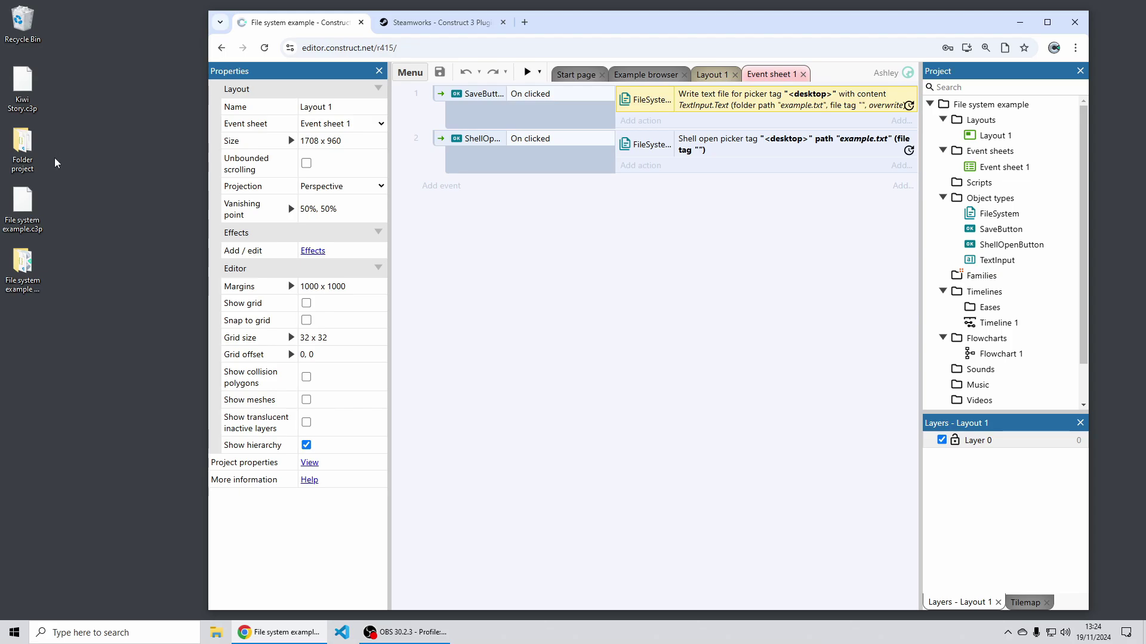
Step: Run File system example.exe from the File system example export folder on the desktop and enlarge its window
double_click(22, 262)
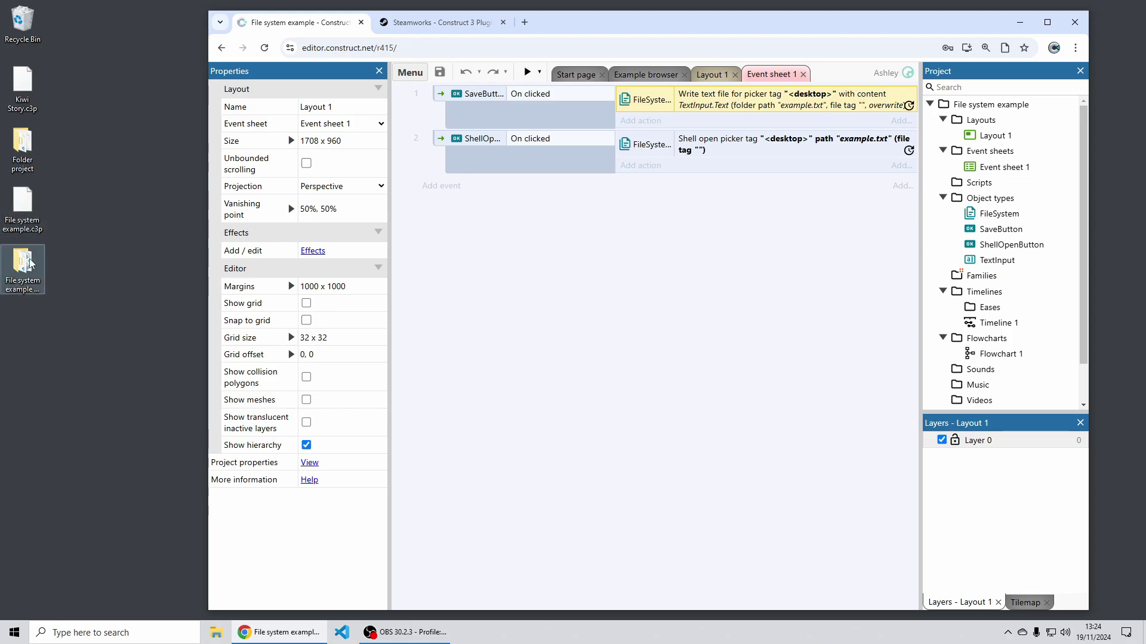
left_click_drag(333, 138, 557, 125)
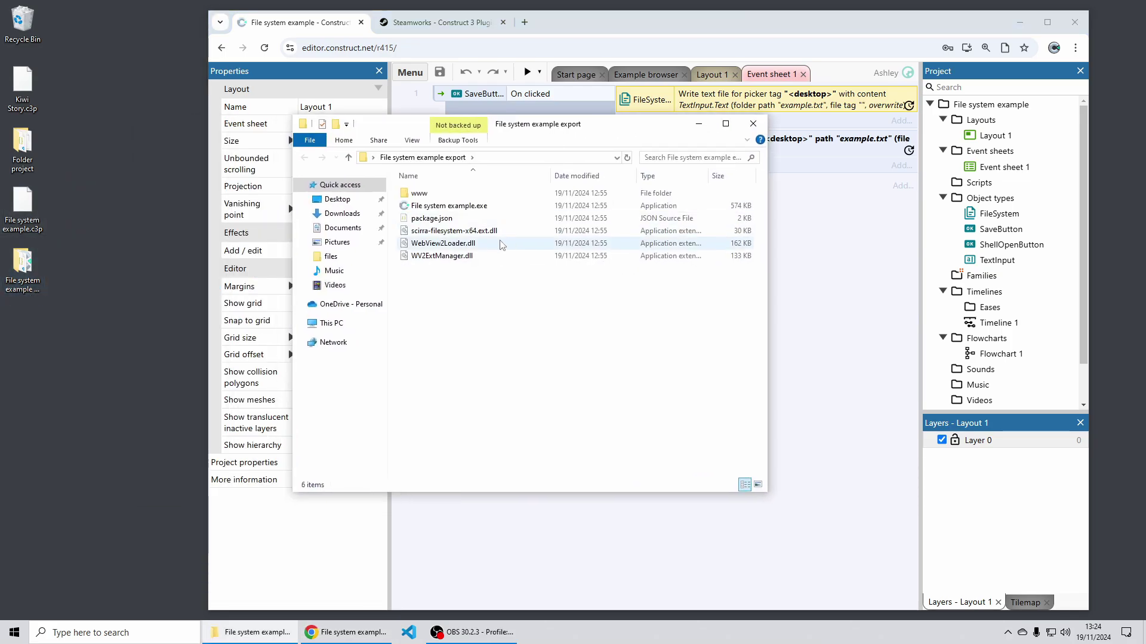
left_click(513, 205)
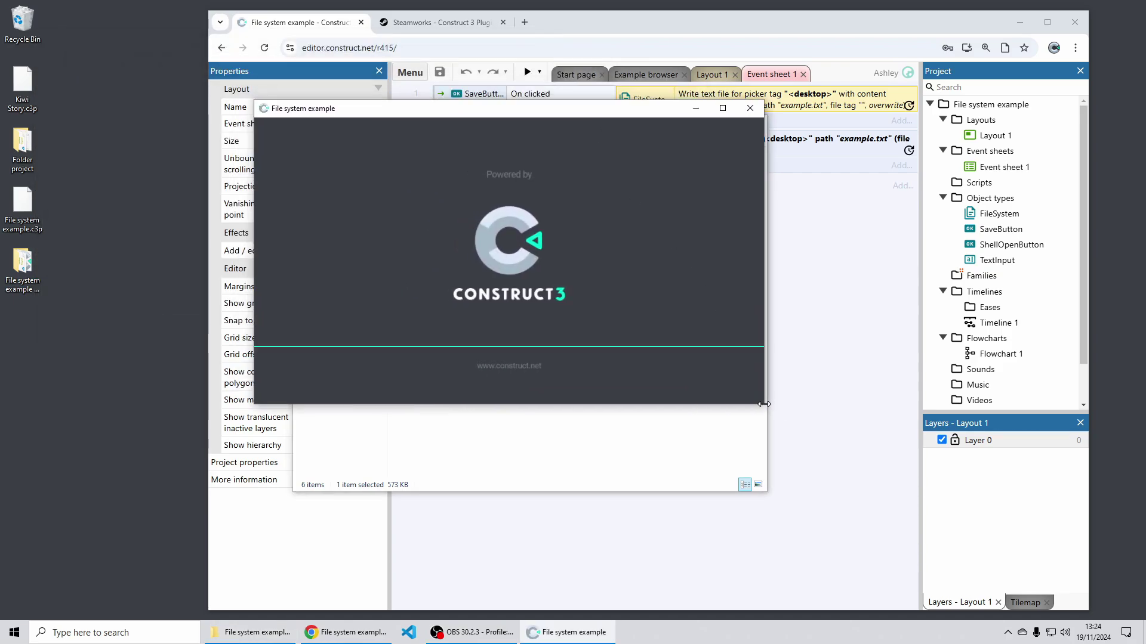
left_click_drag(764, 406, 1091, 604)
Step: Enter "Hello world!" in the exported app's text area and save it to the text file
left_click(668, 342)
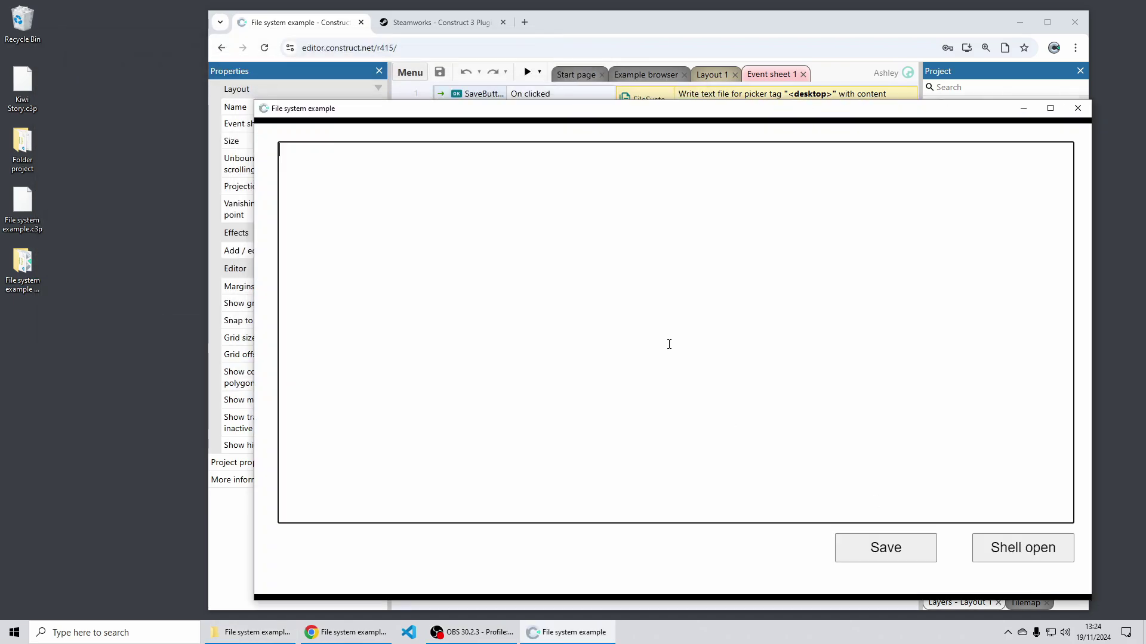
type("Hello world!")
left_click(864, 550)
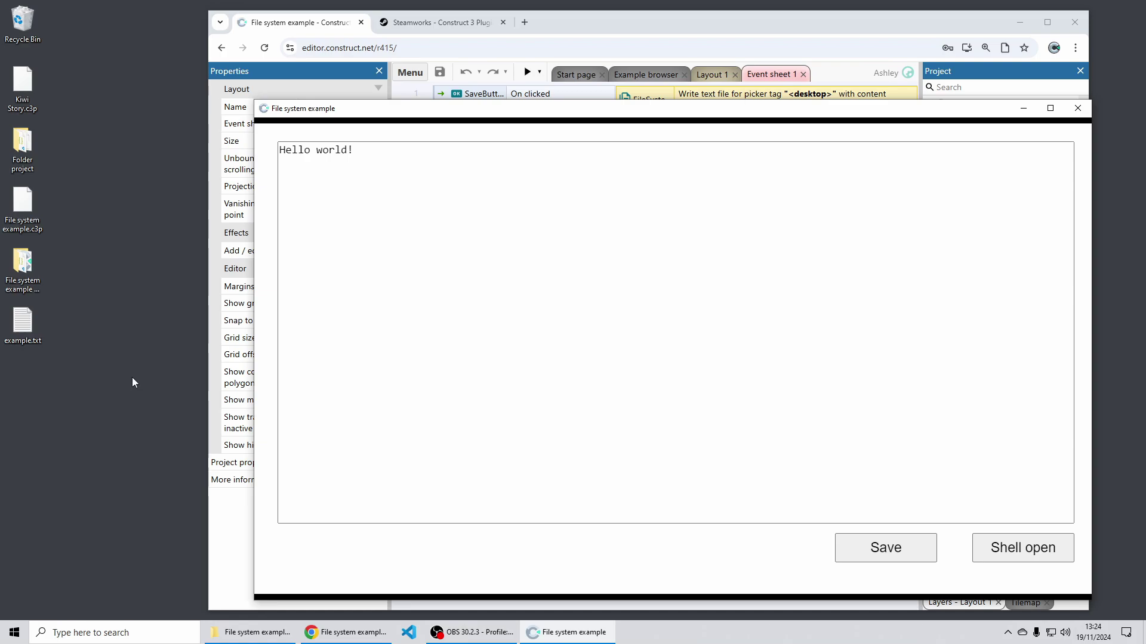
Step: Check the saved example.txt by opening it from the desktop and through the app's Shell open function, closing Notepad each time
double_click(25, 325)
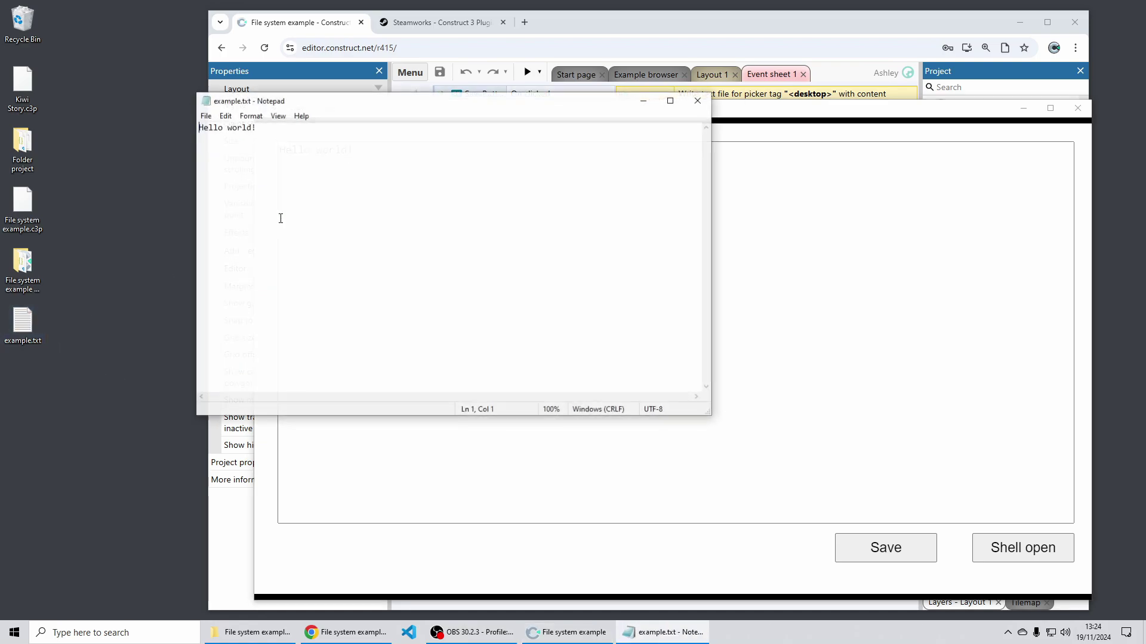
left_click(705, 95)
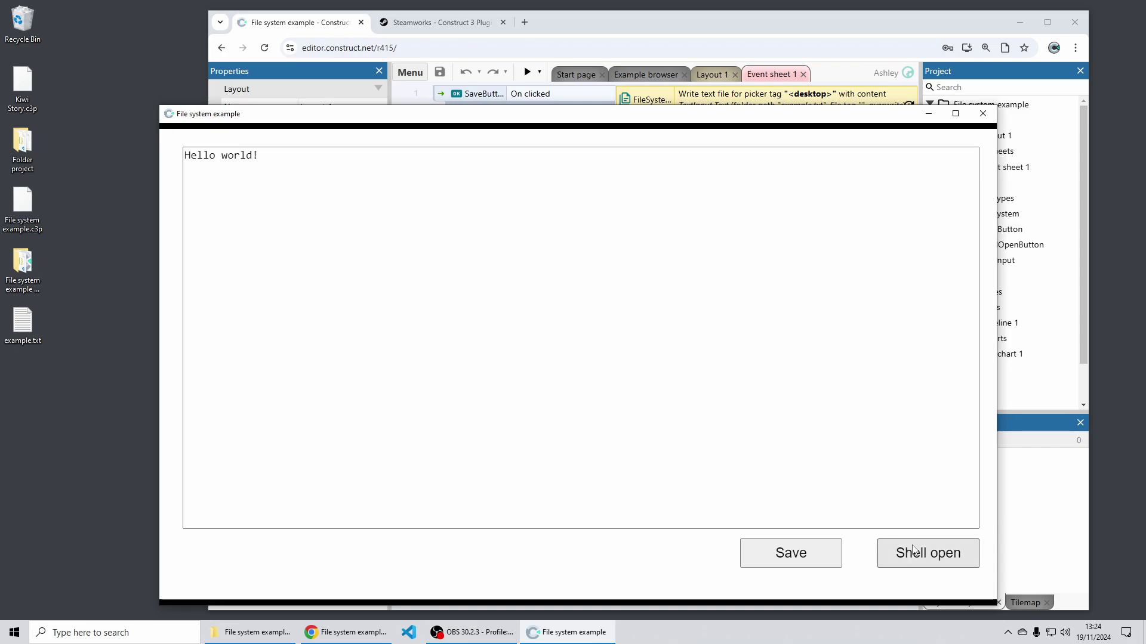
left_click(938, 564)
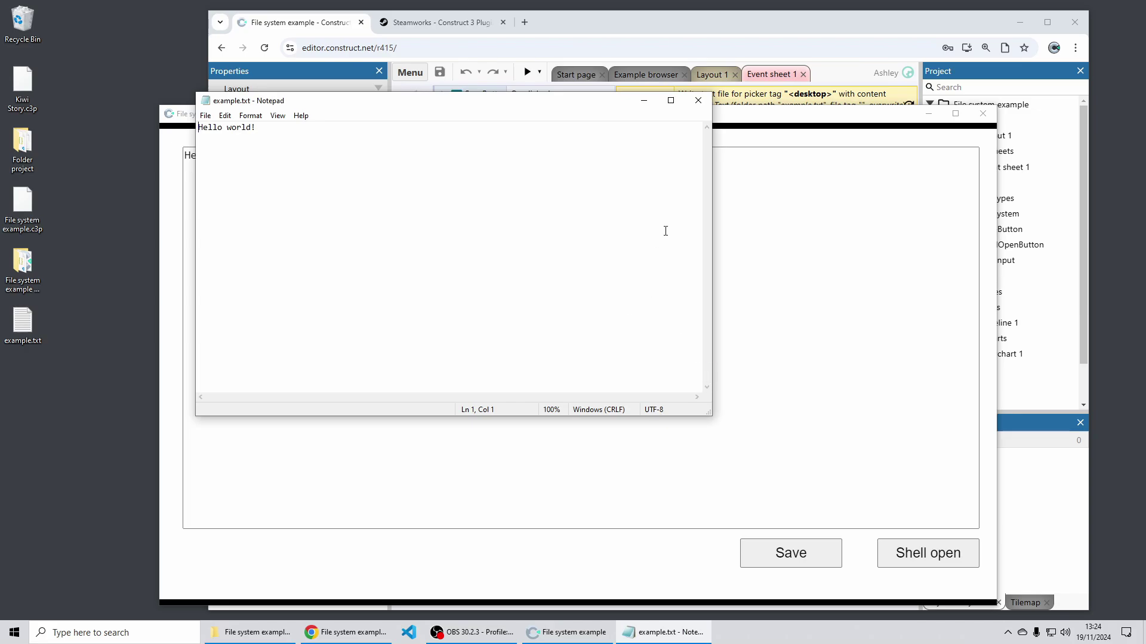
left_click(698, 100)
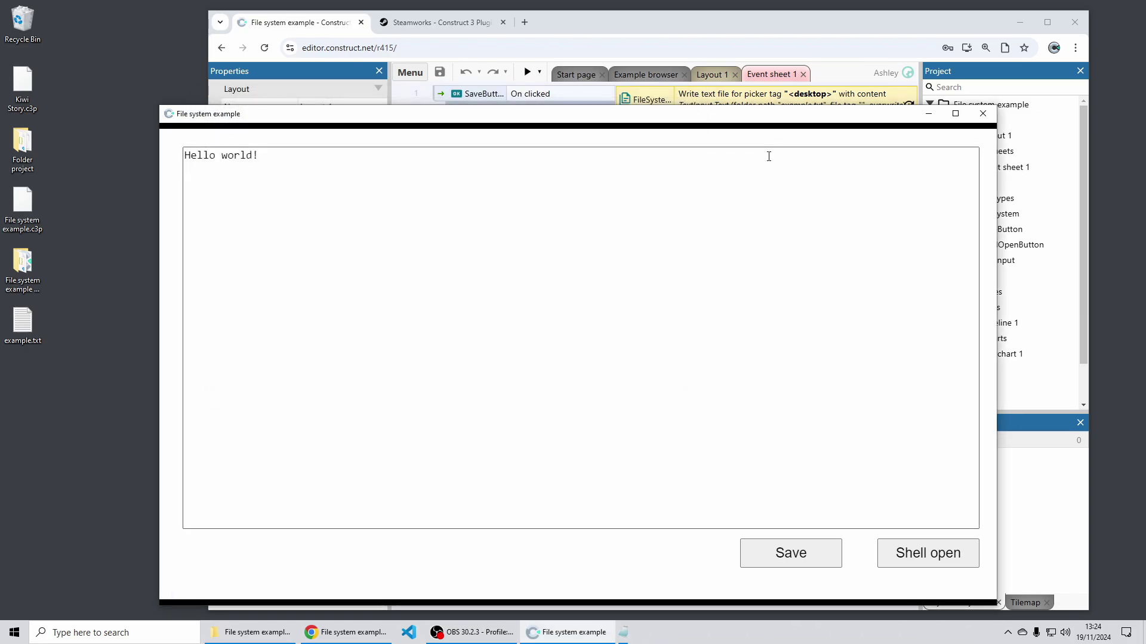
Step: Close the exported app, examine the FileSystem object's Run file and Shell open actions for the ShellOpenButton event, and cancel adding an action
left_click(983, 114)
left_click(832, 242)
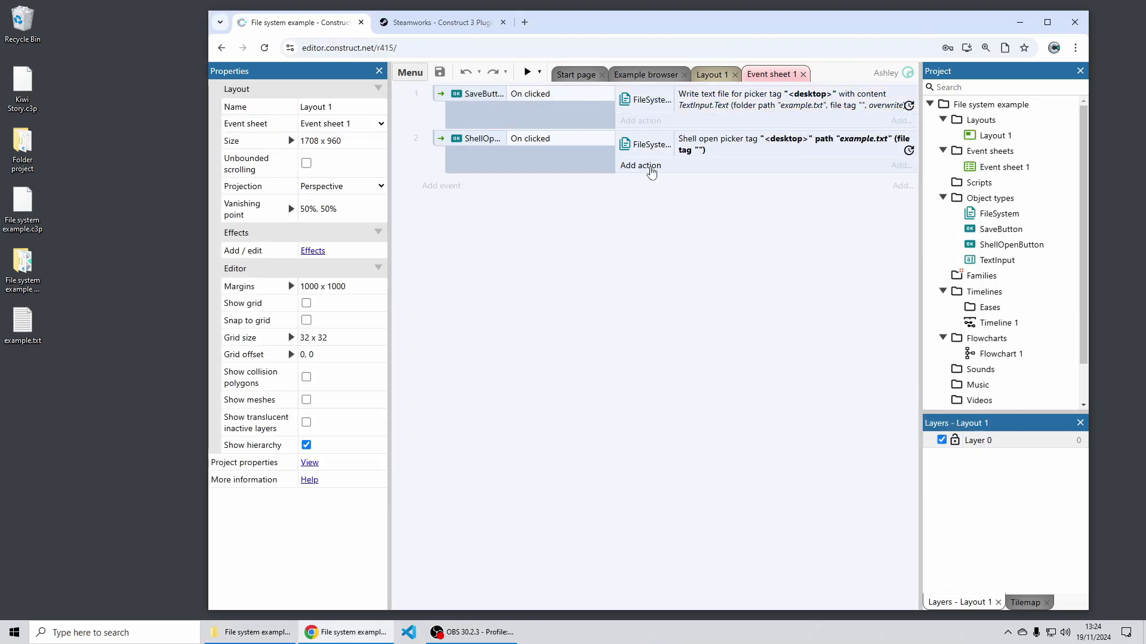
left_click(651, 170)
double_click(560, 248)
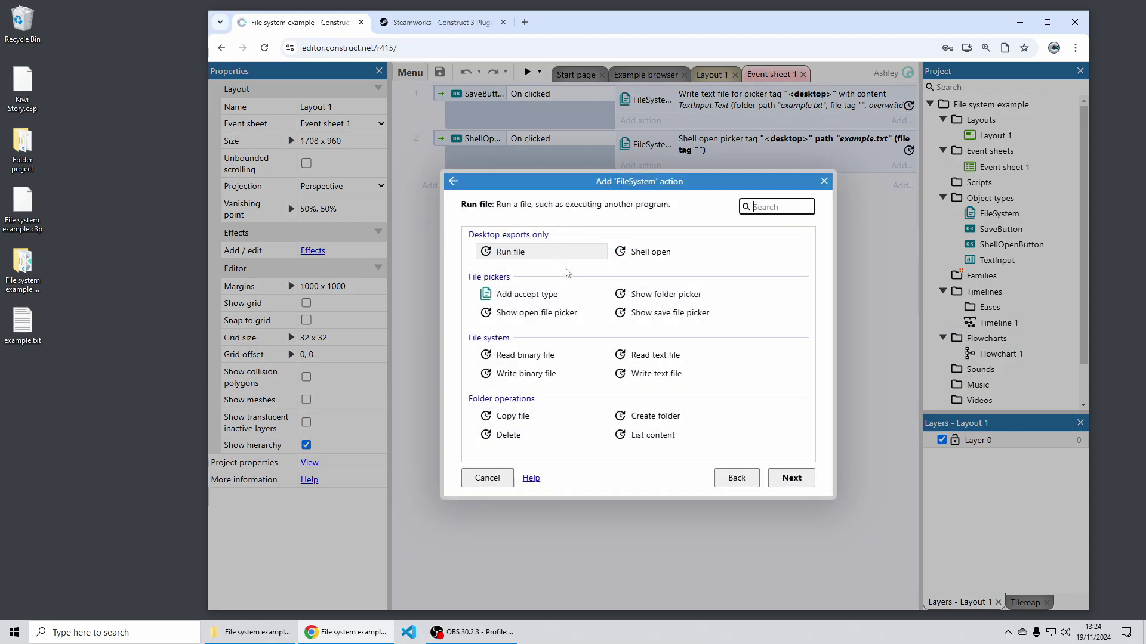
left_click(661, 252)
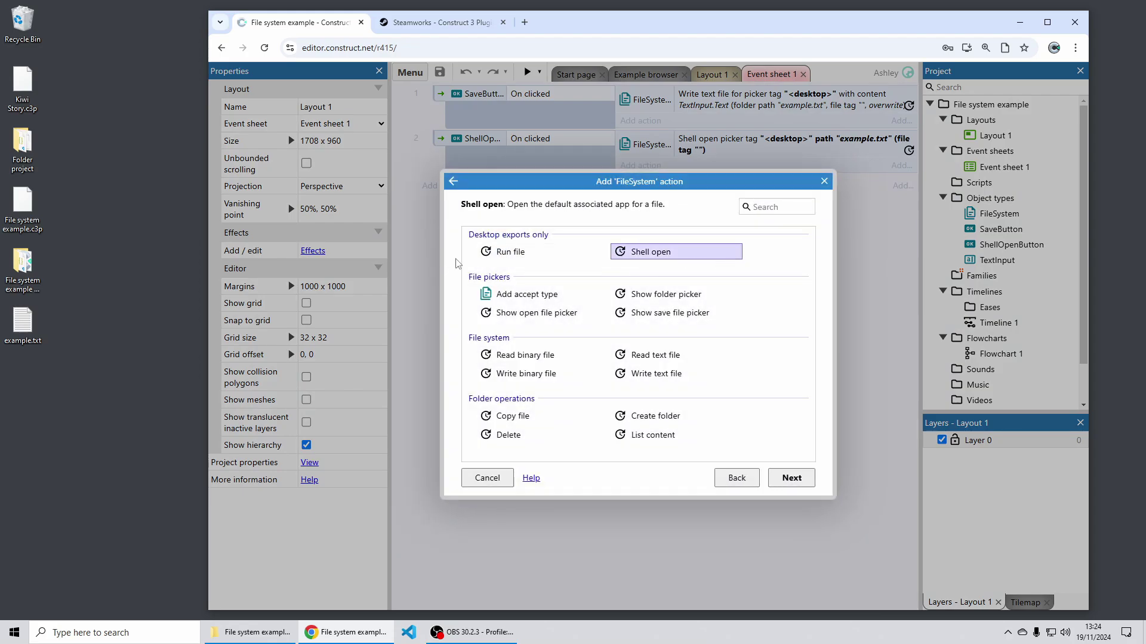
left_click(500, 253)
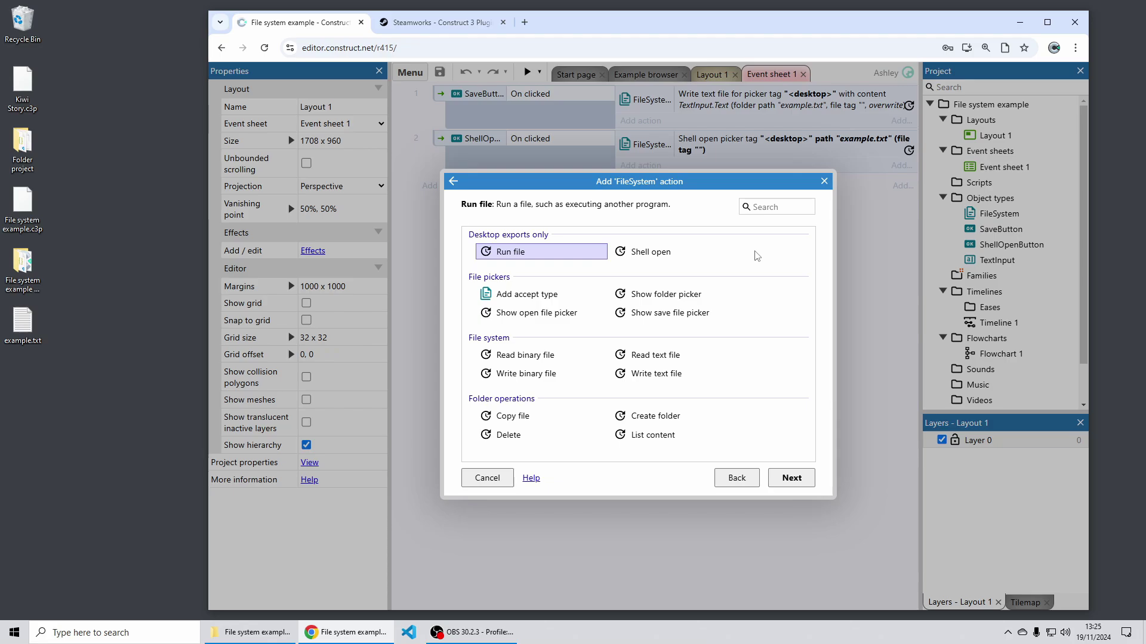
left_click(503, 481)
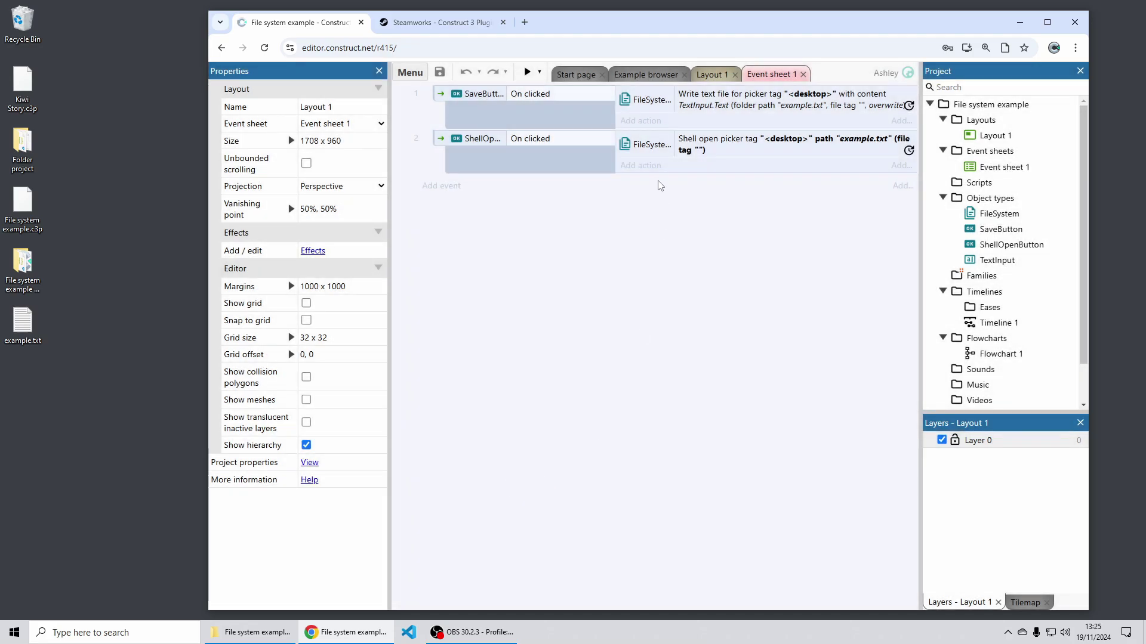
Step: Examine the System object's Save and Save to JSON actions under Save & Load, and cancel adding an action
left_click(648, 166)
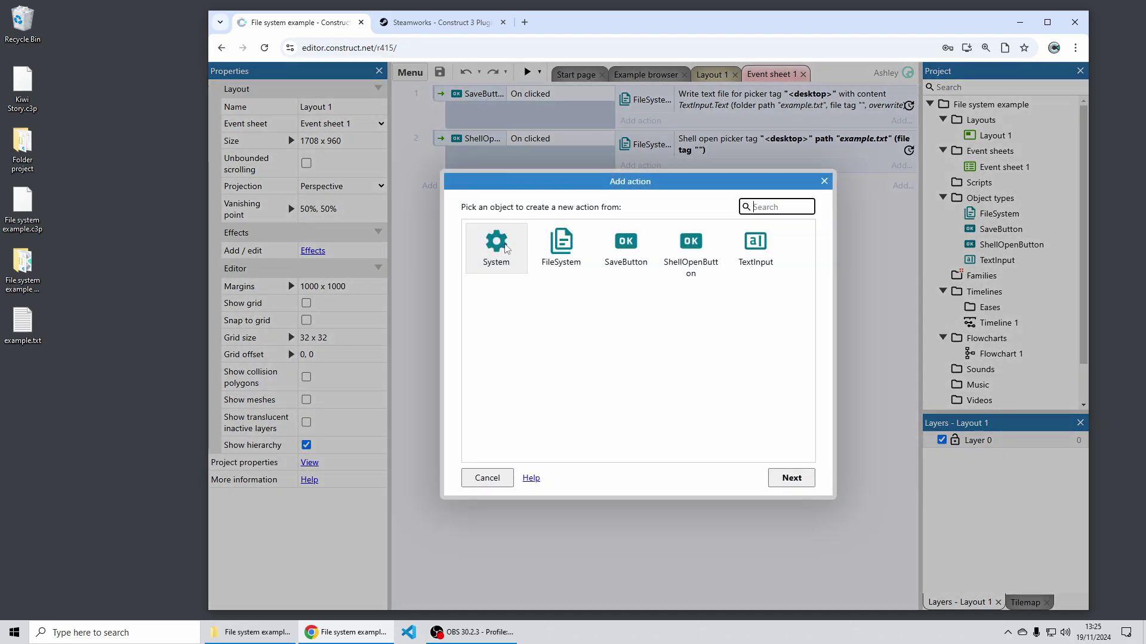
double_click(503, 247)
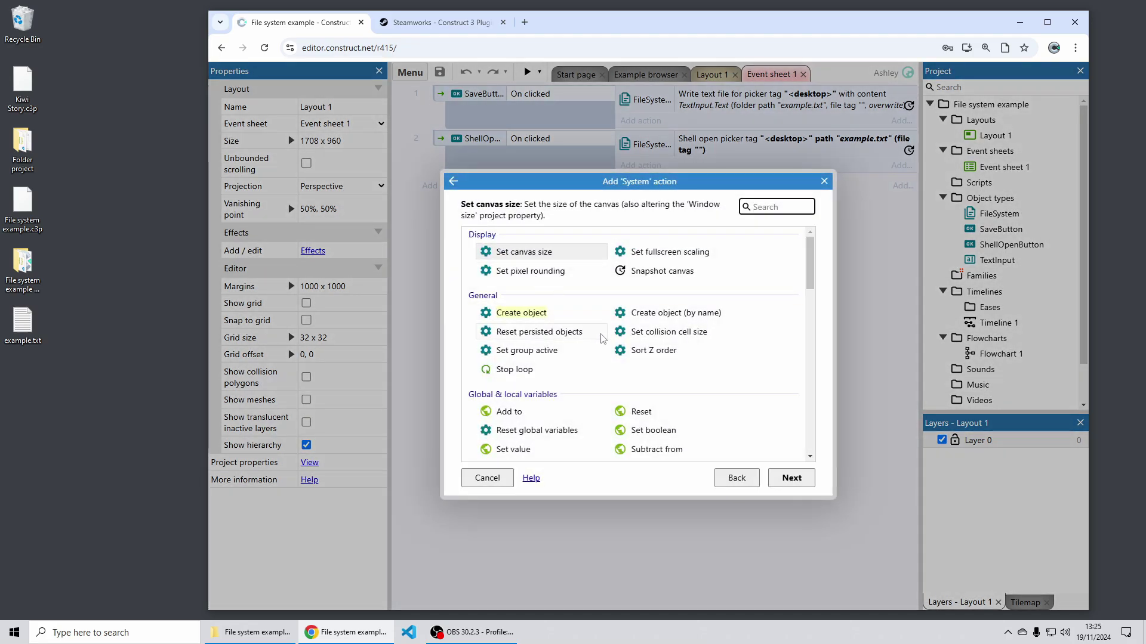
scroll(605, 337, "down", 5)
scroll(606, 337, "down", 6)
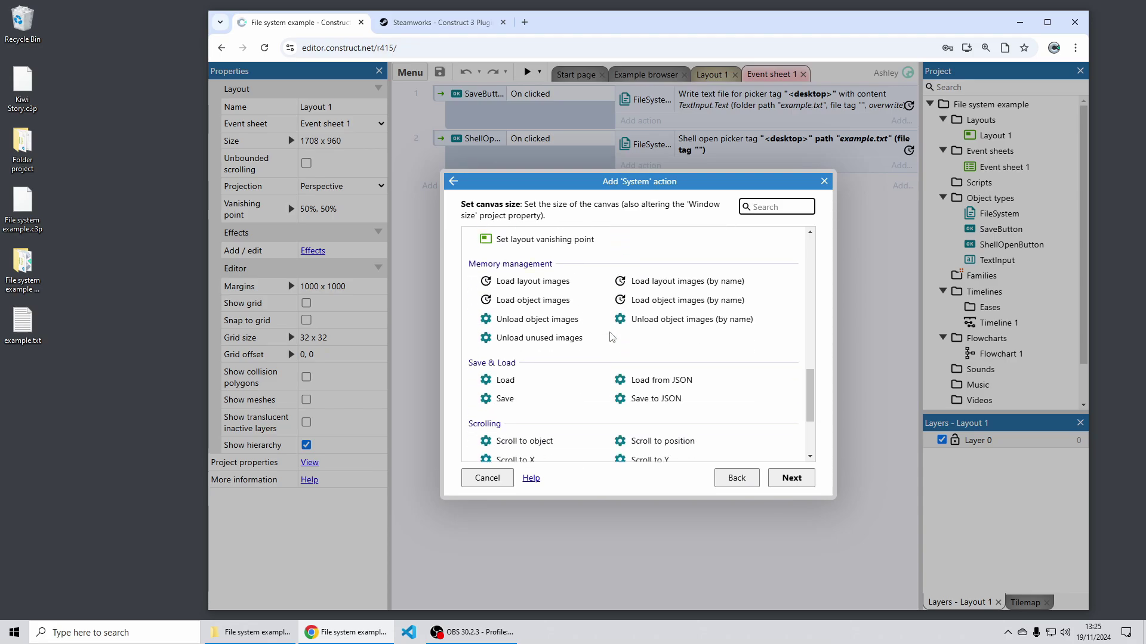
scroll(611, 338, "up", 1)
scroll(608, 346, "down", 2)
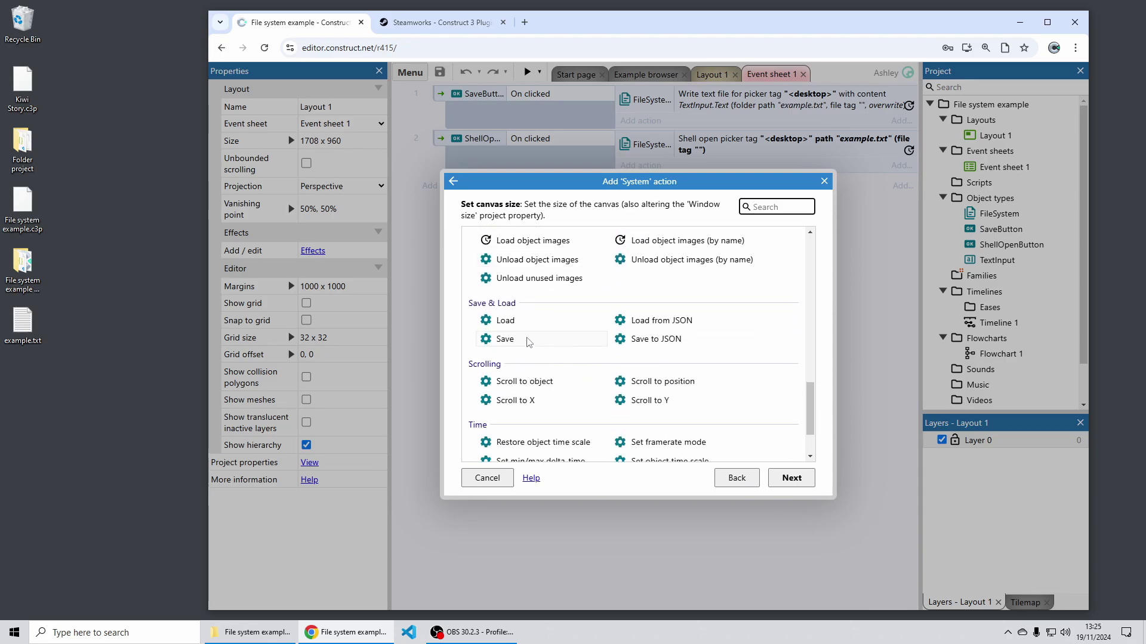
left_click(544, 342)
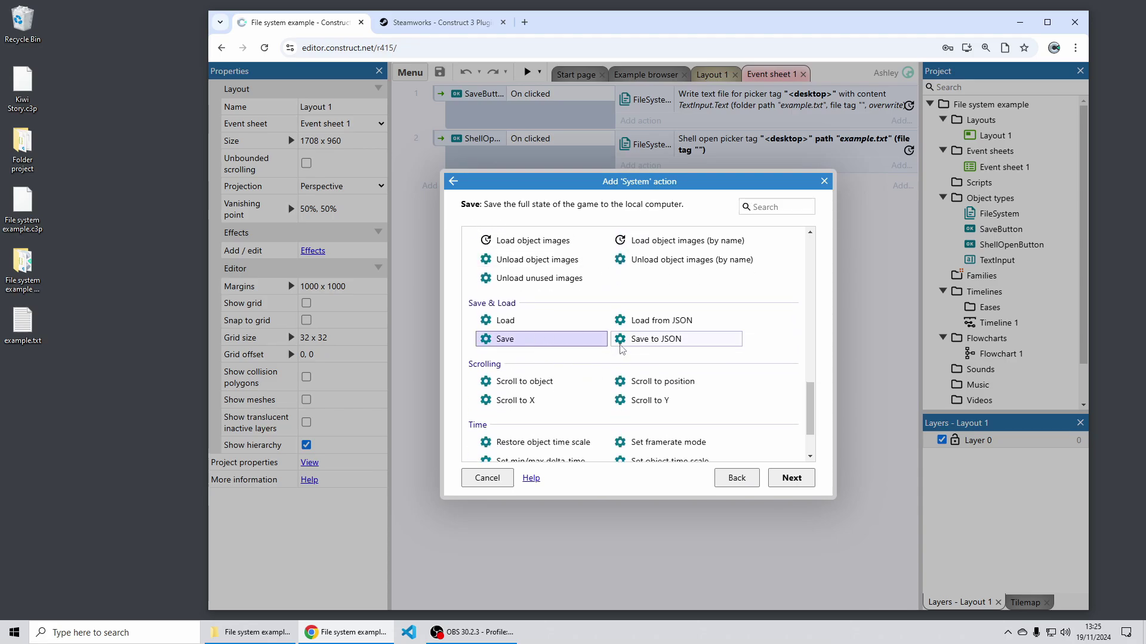
left_click(686, 343)
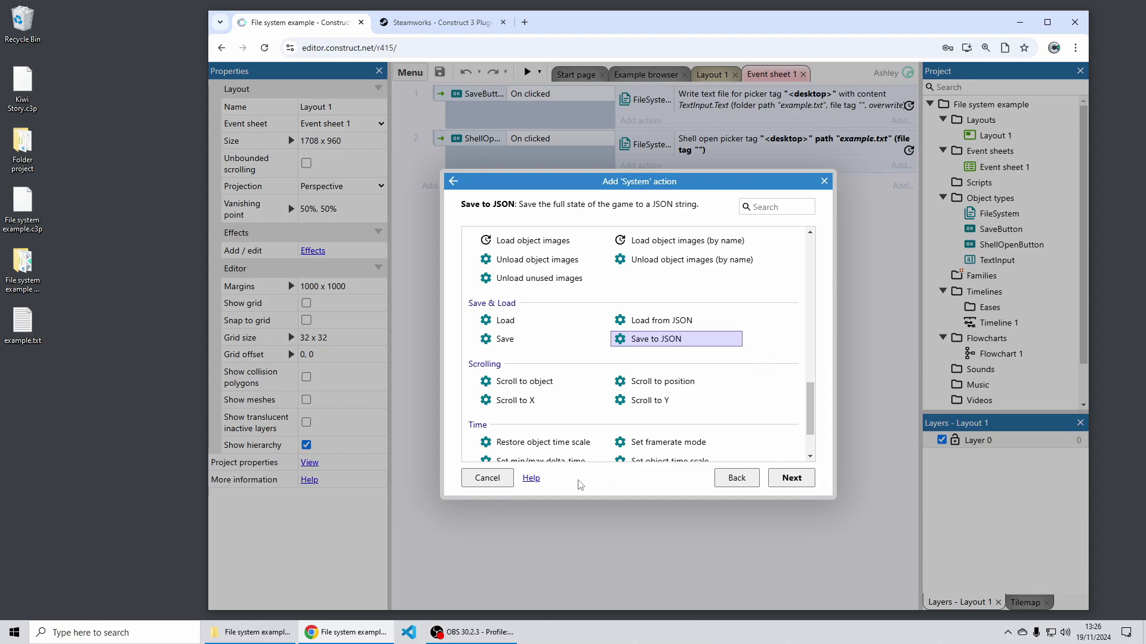
left_click(497, 481)
Step: Close the File system example project and go to the start page
right_click(991, 105)
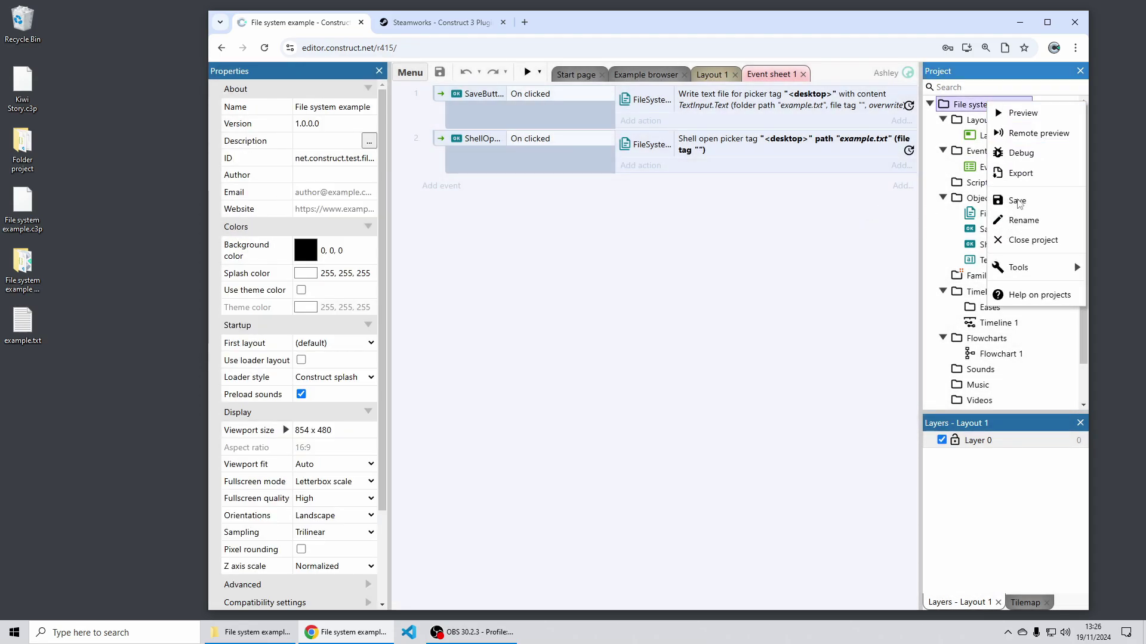
left_click(1018, 237)
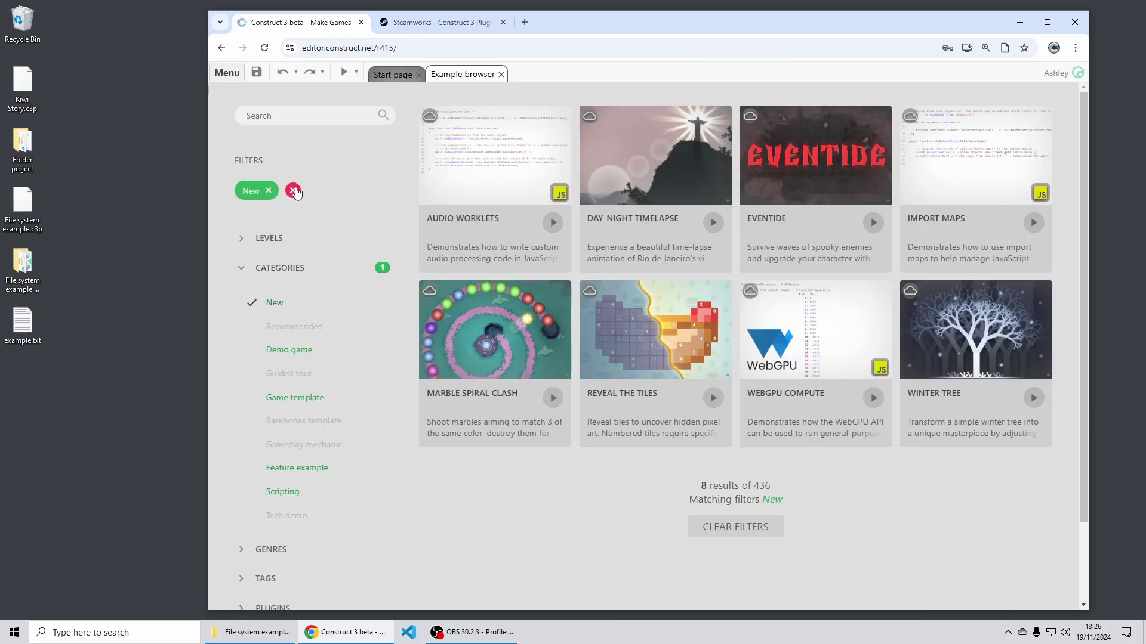
left_click(407, 77)
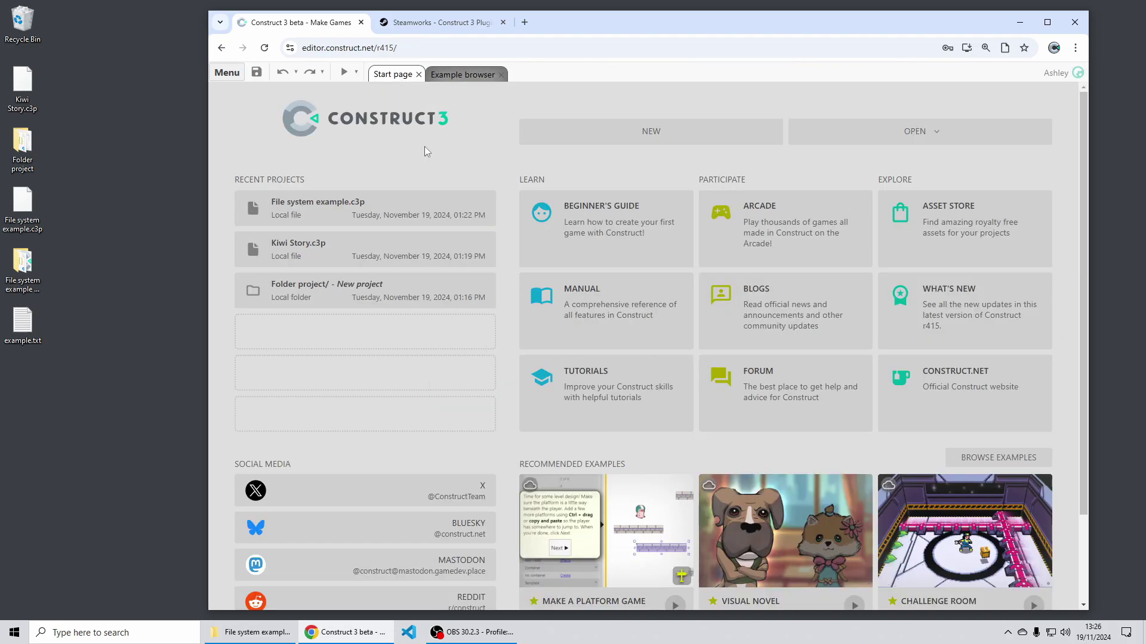
Step: Open the recent Folder project and enable Auto reload all on preview for its Files folder
left_click(402, 292)
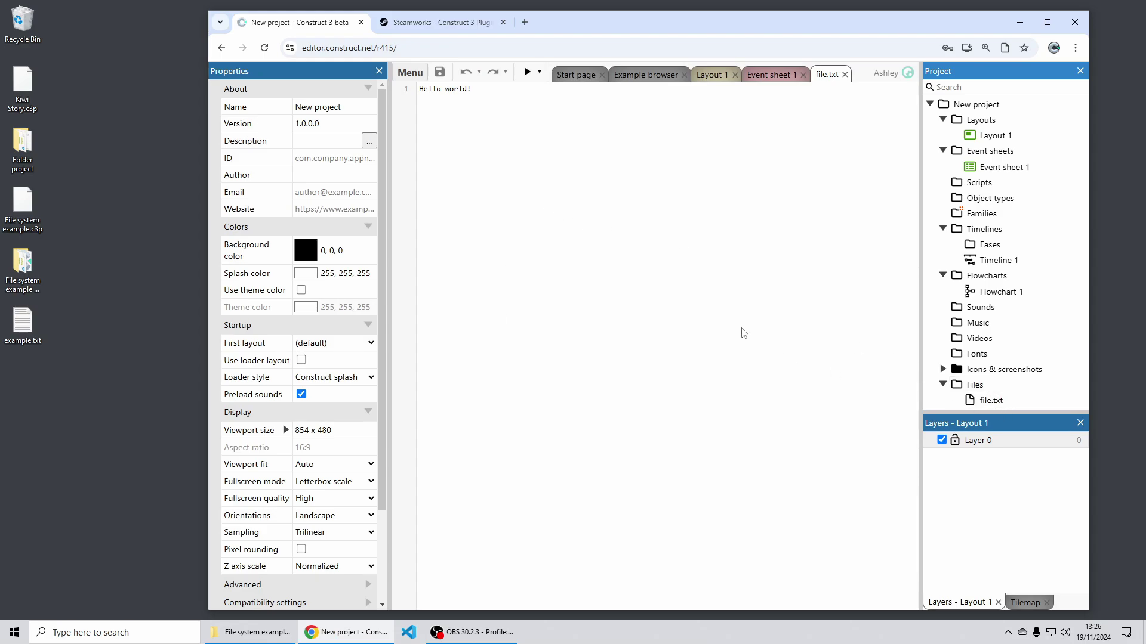
right_click(975, 385)
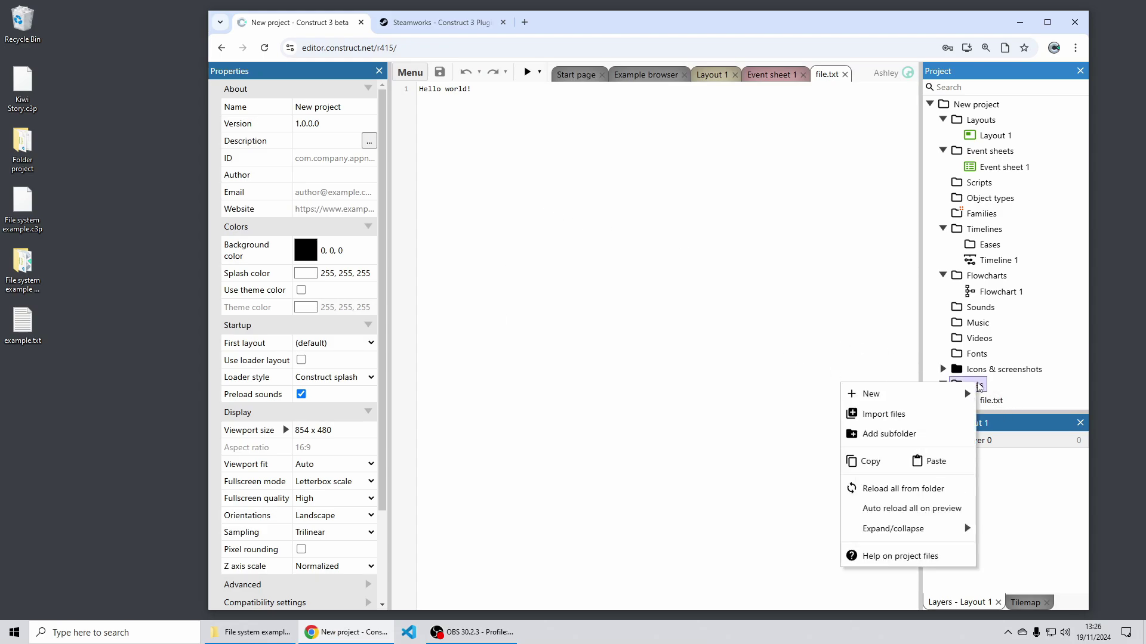
left_click(962, 510)
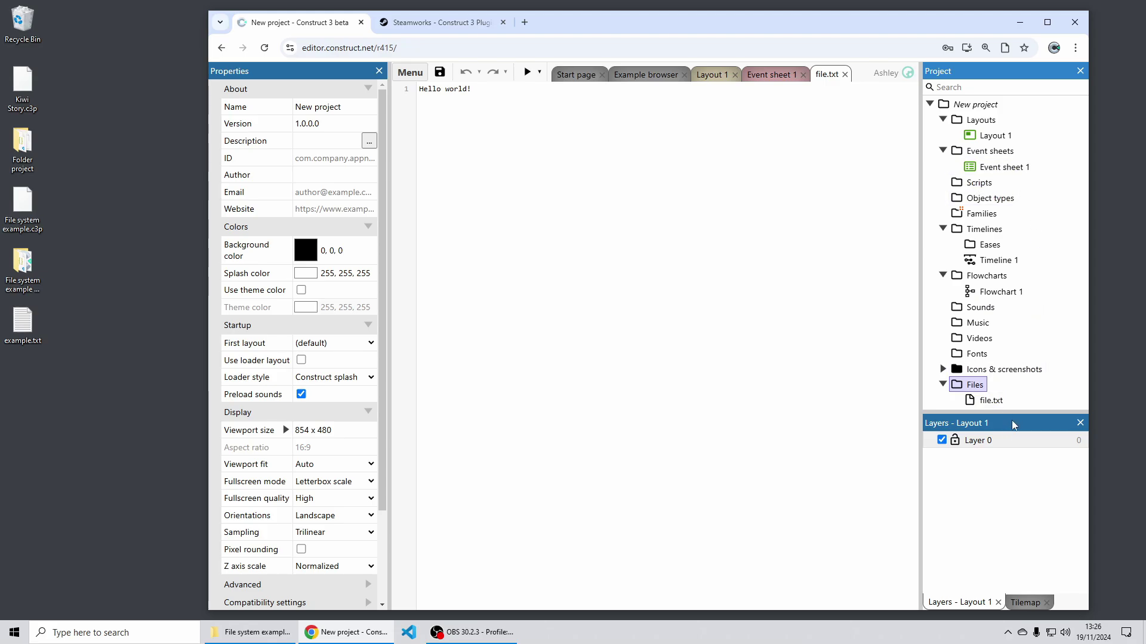
Step: Open file.txt in Notepad from the files subfolder of the Folder project folder on the desktop
double_click(23, 149)
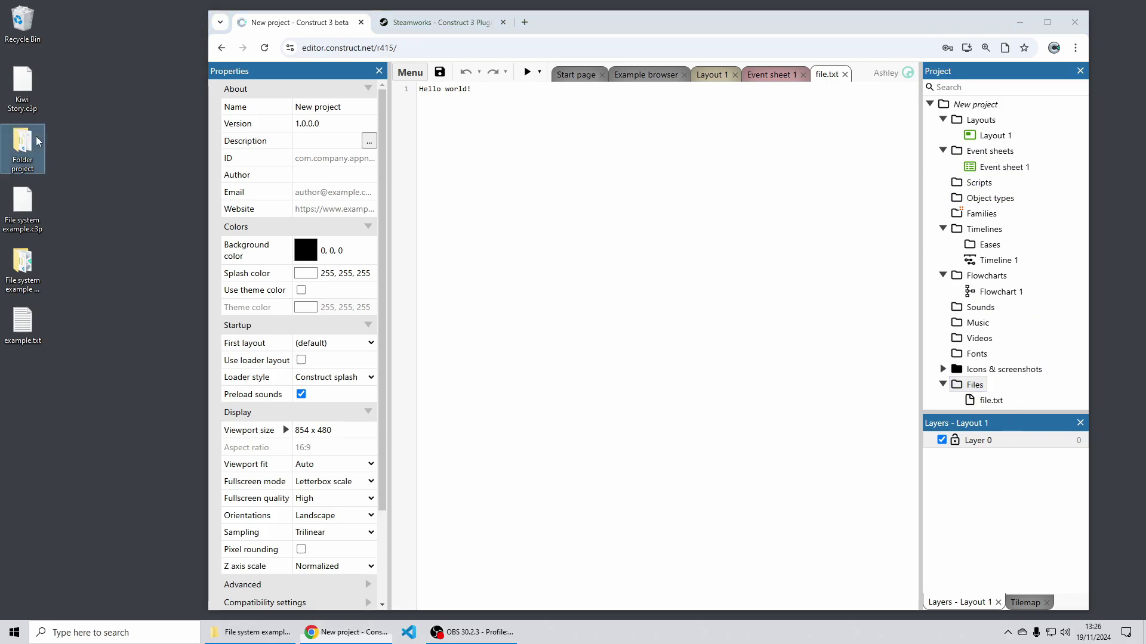
left_click_drag(570, 147, 314, 167)
double_click(265, 227)
double_click(205, 232)
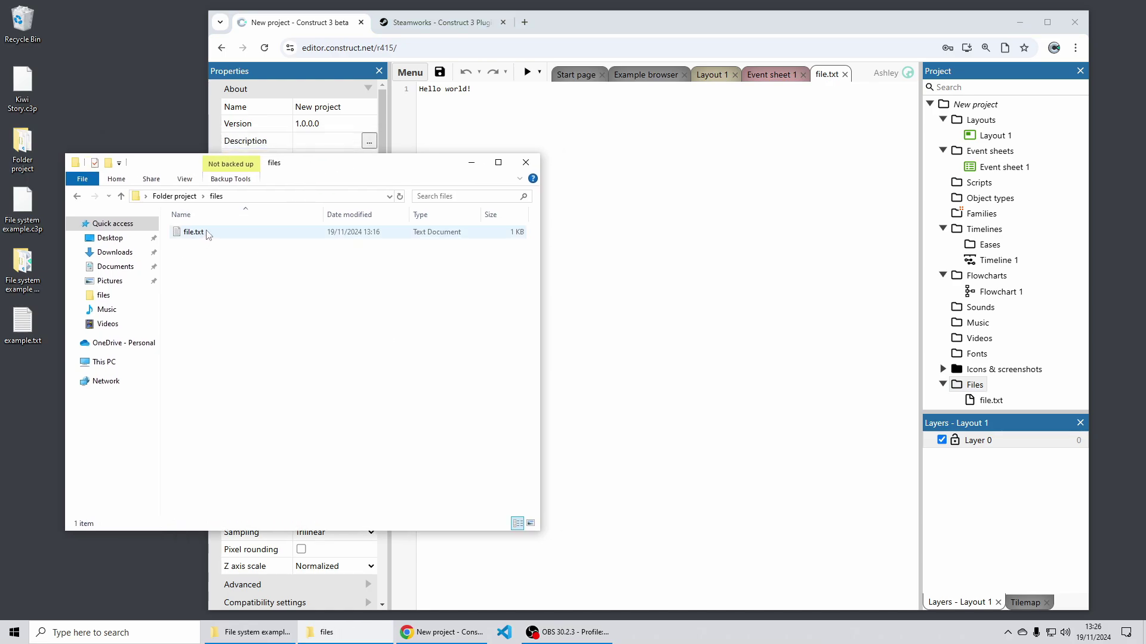
Step: Append "Edited externally" to the text in file.txt, save it, and move the Notepad window clear of the project's text editor
left_click(427, 213)
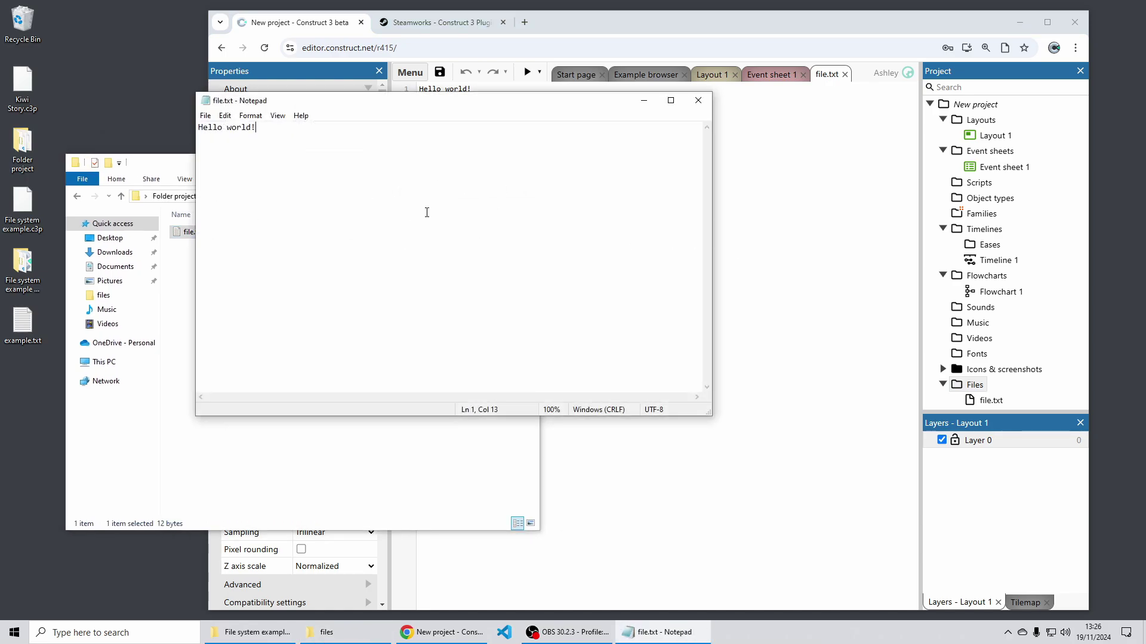
type("Edited e")
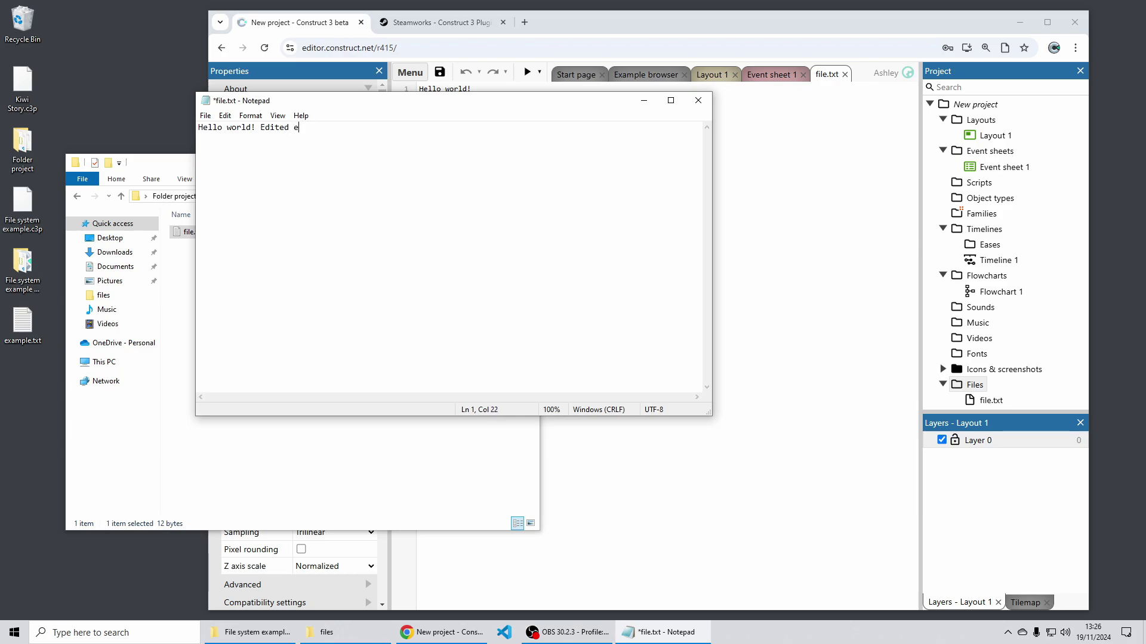
type("xternallty")
key("BackSpace")
key("BackSpace")
type("y")
key("ctrl+s")
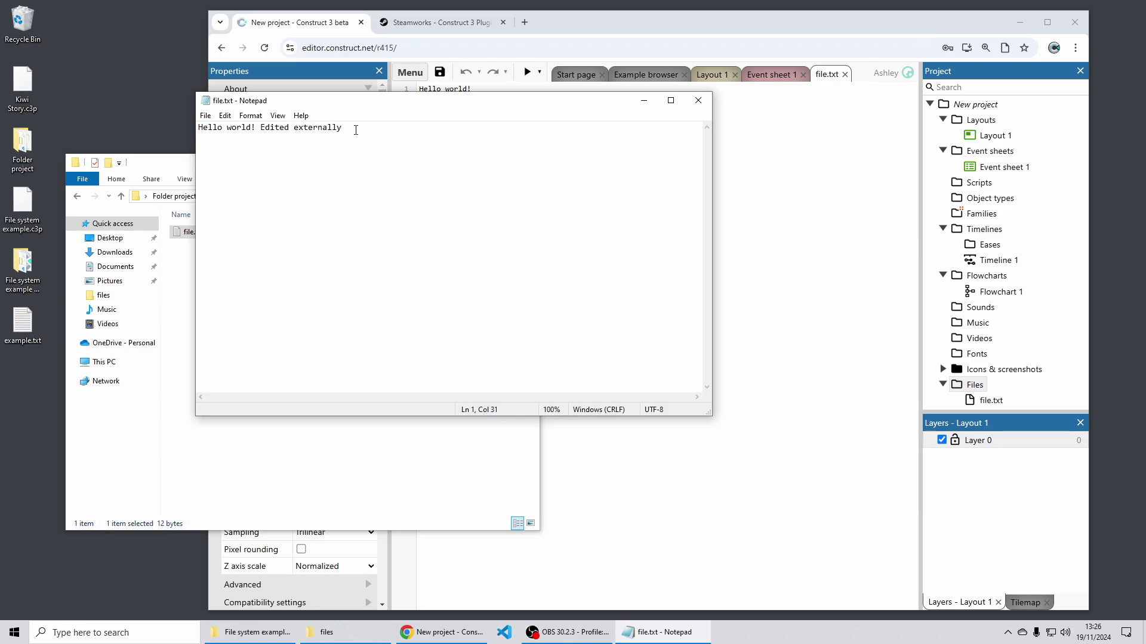
left_click_drag(360, 105, 217, 169)
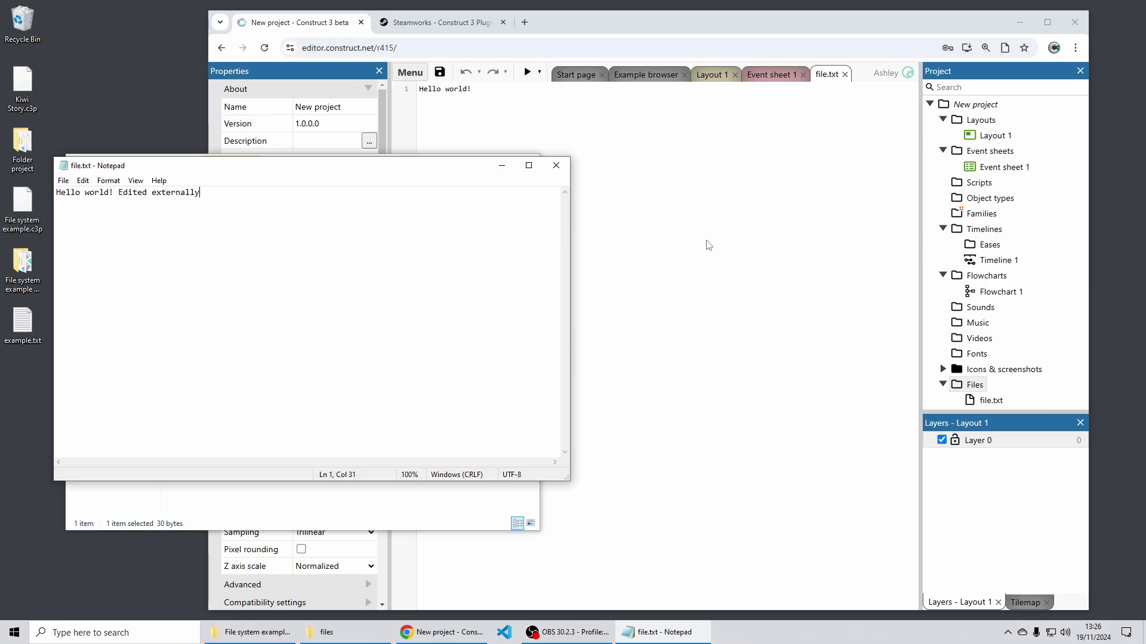
Step: Preview the folder project to reload the externally edited file.txt, and close the preview window
left_click(719, 225)
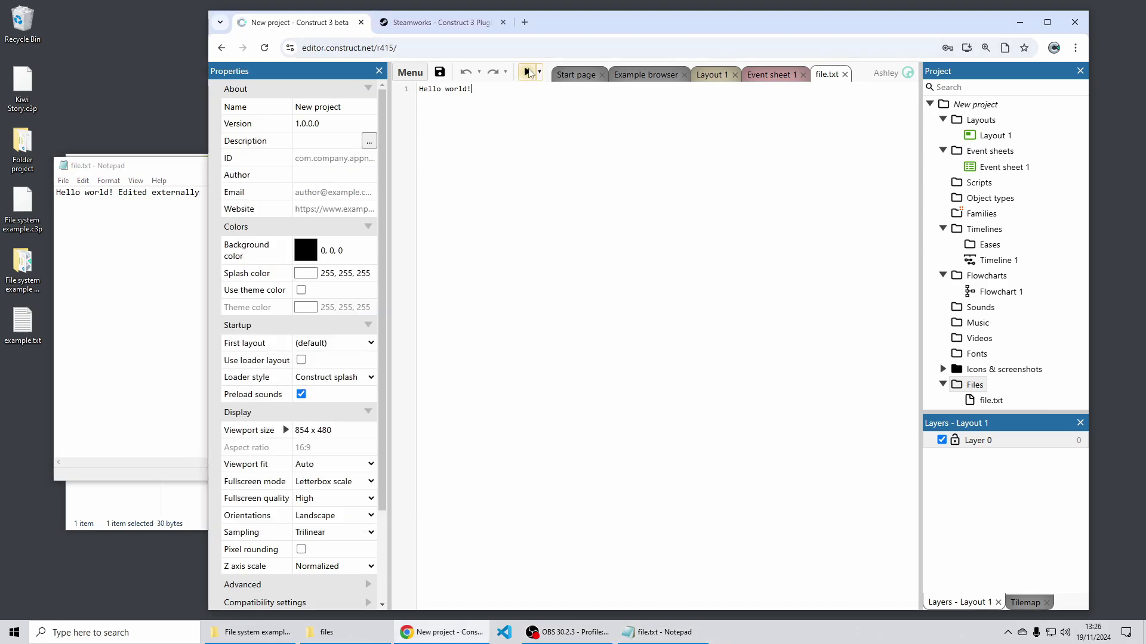
left_click(527, 72)
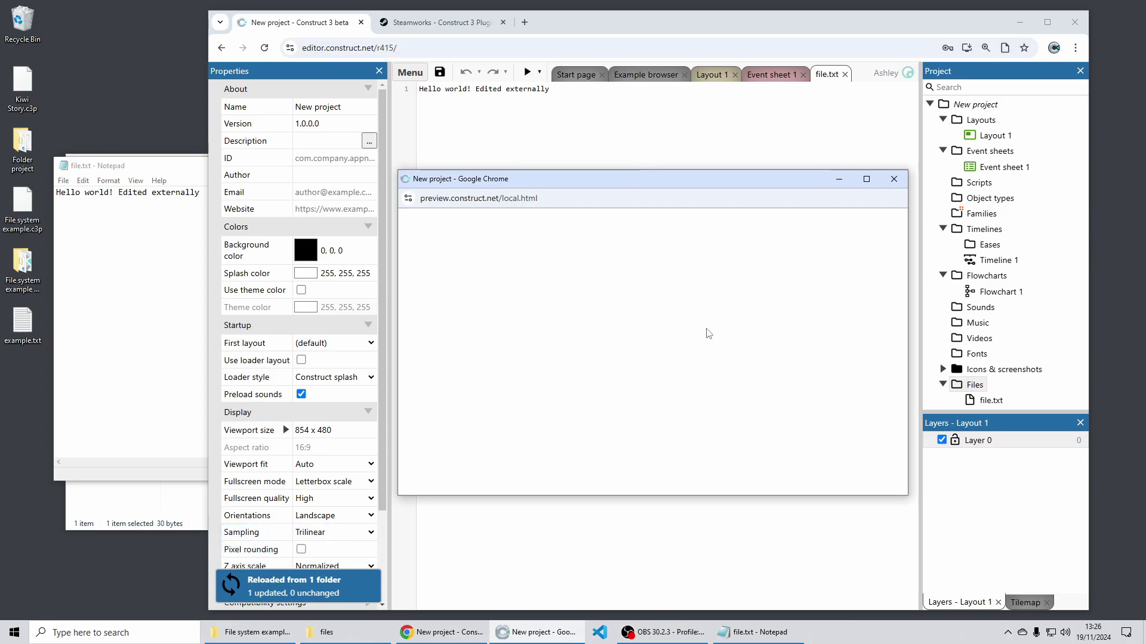
left_click(894, 179)
Step: Close the folder project without saving its changes
right_click(993, 106)
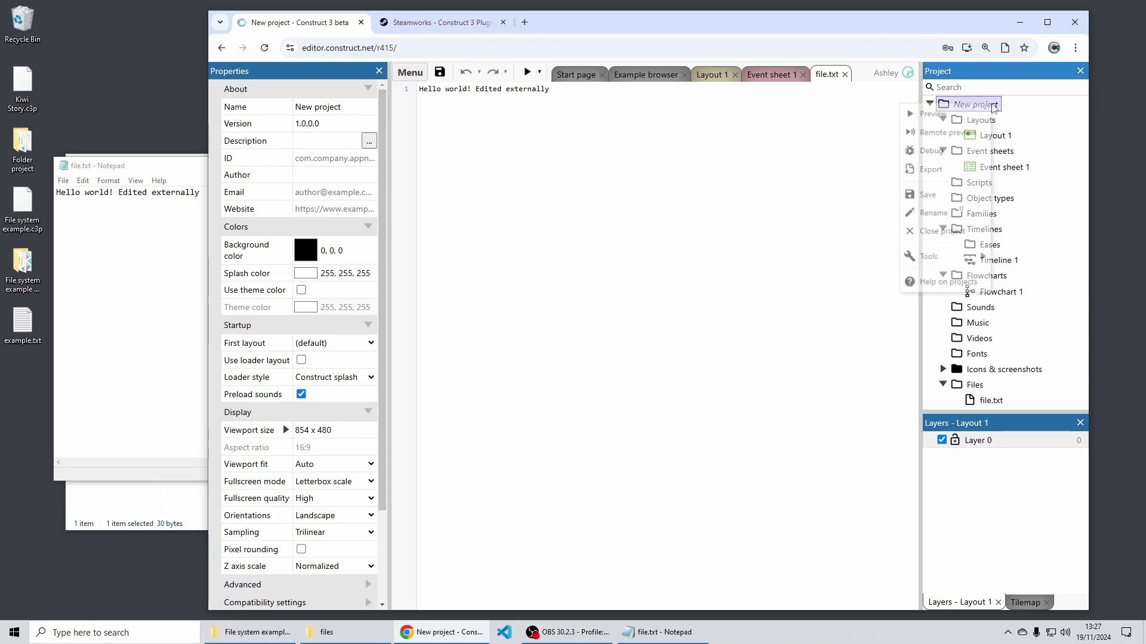
left_click(947, 238)
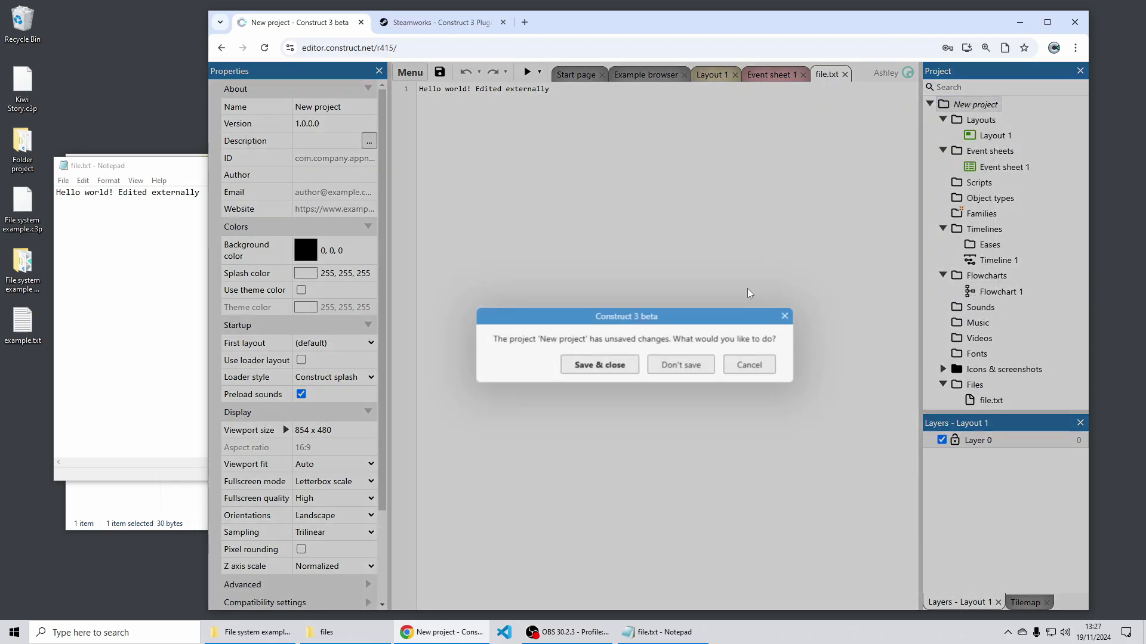
left_click(680, 365)
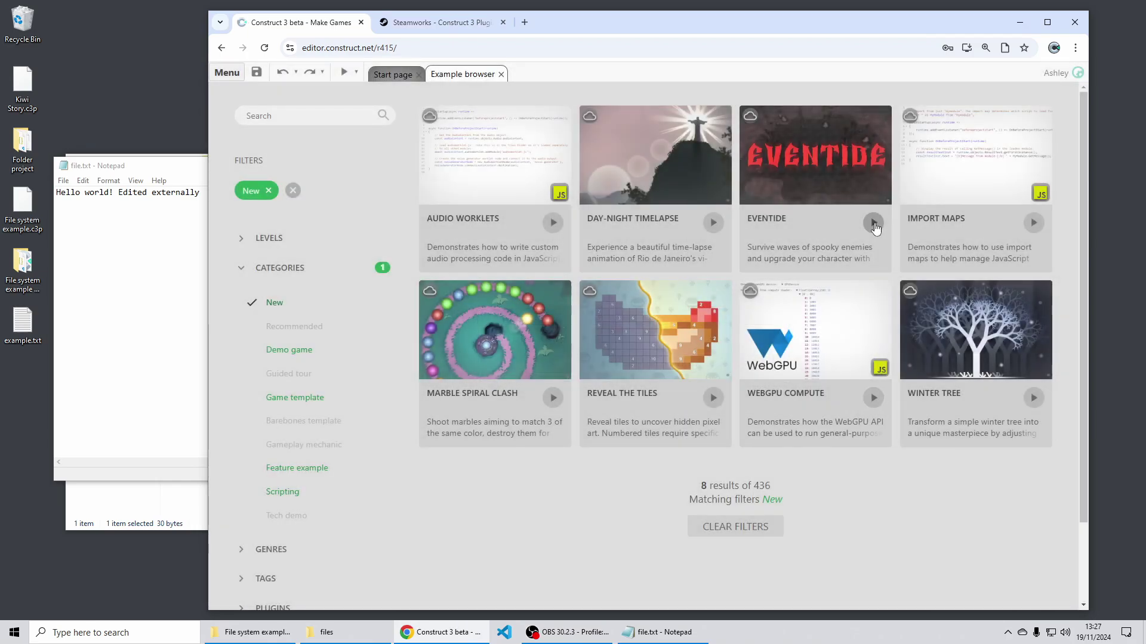
Step: Run the Eventide example from the example browser, reposition its preview window and start the game
left_click(873, 223)
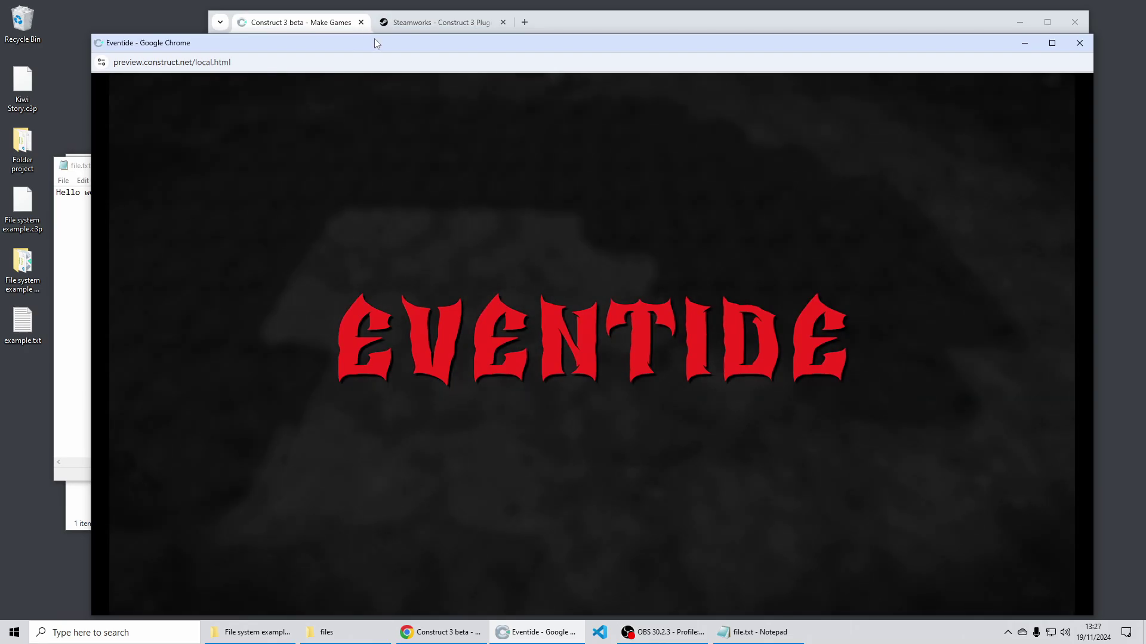
left_click_drag(377, 41, 409, 37)
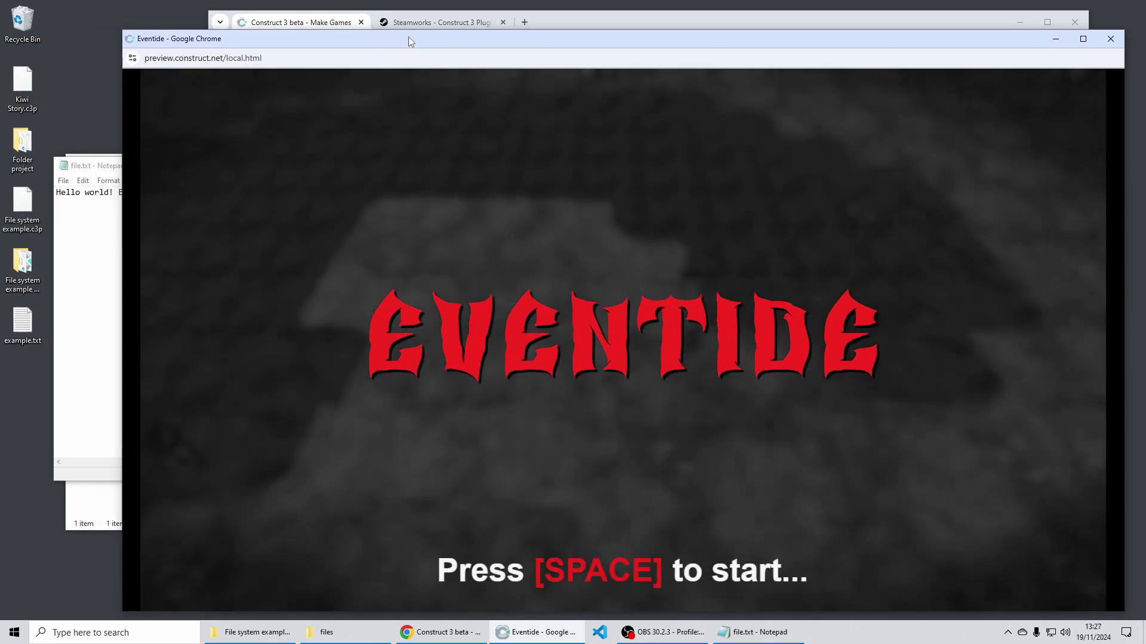
left_click(919, 291)
key("space")
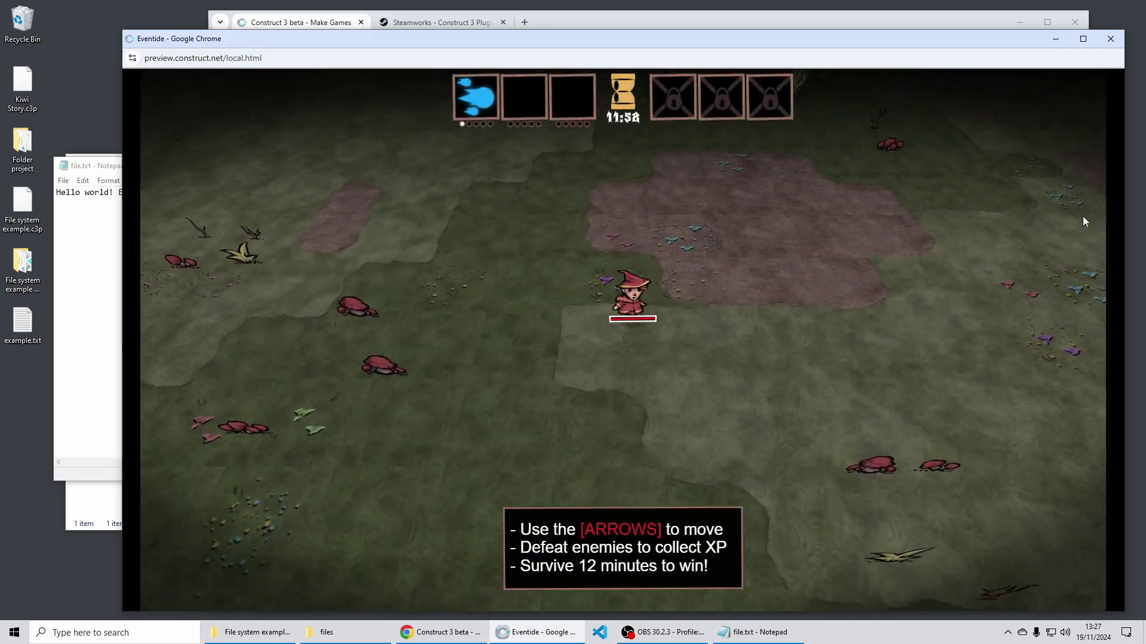
Step: Try out Eventide by moving the character around the field among the enemies, and close the preview
key("Left")
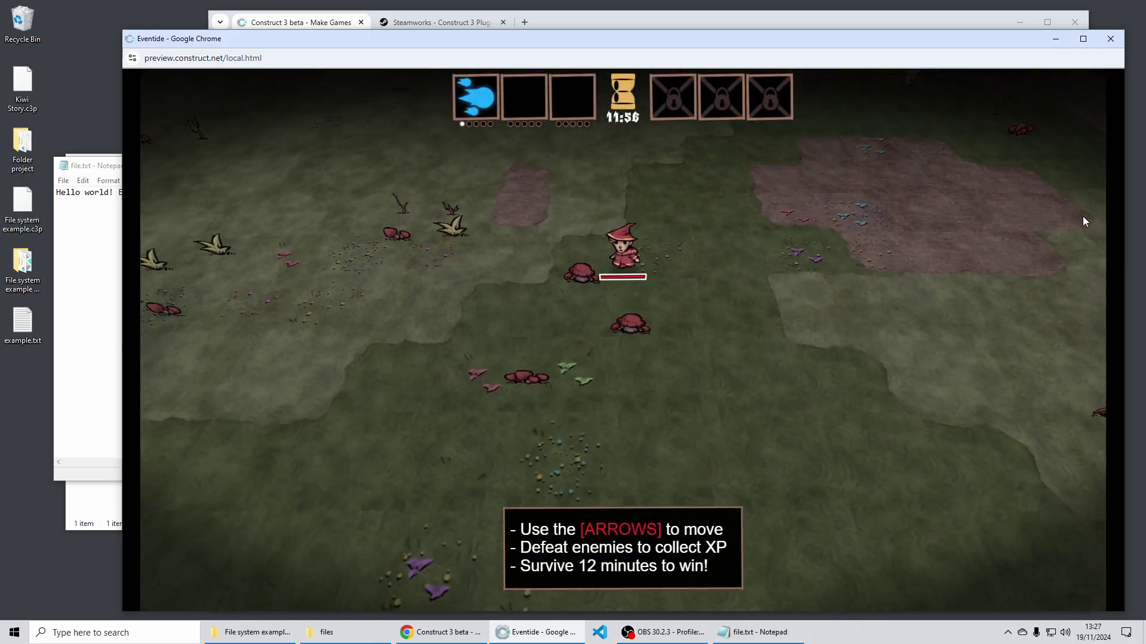
key("Right")
key("Up")
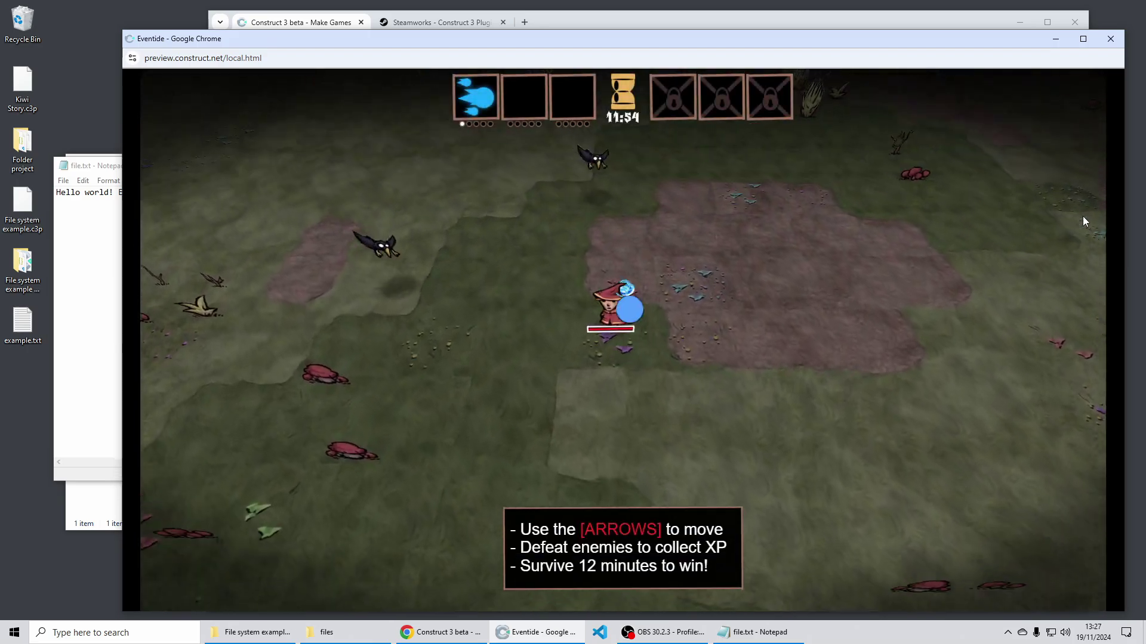
key("Left")
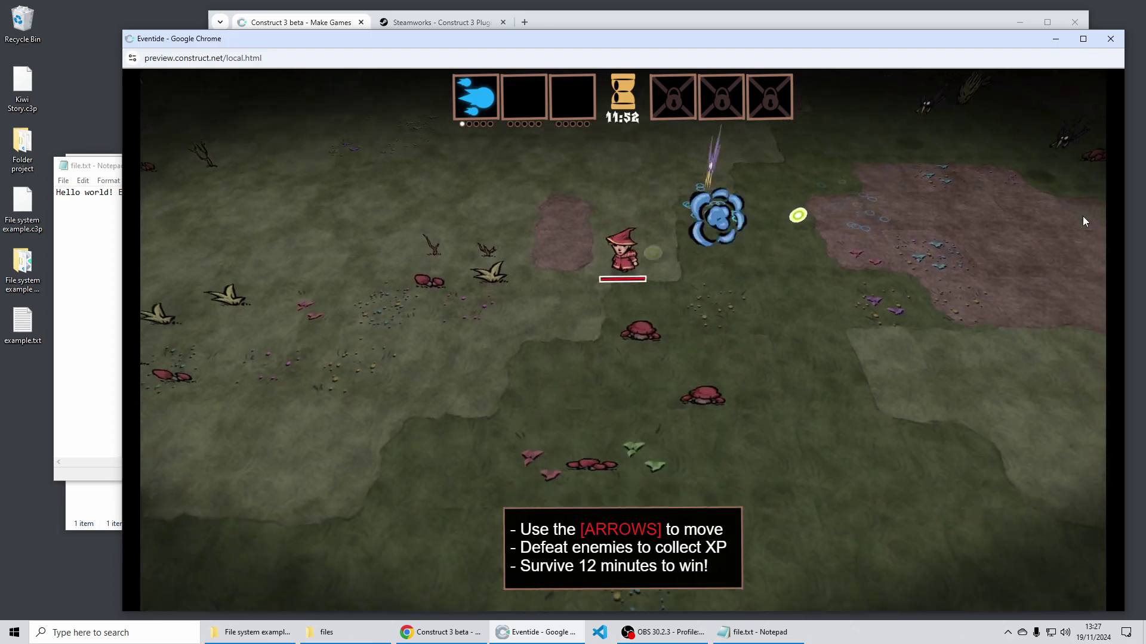
key("Right")
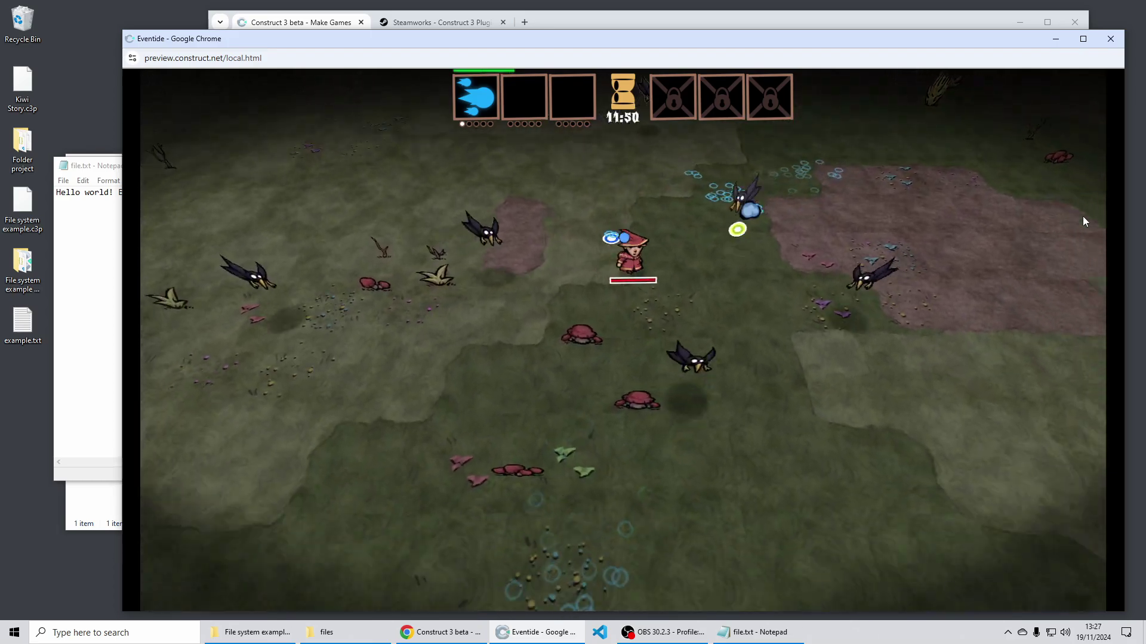
key("Down")
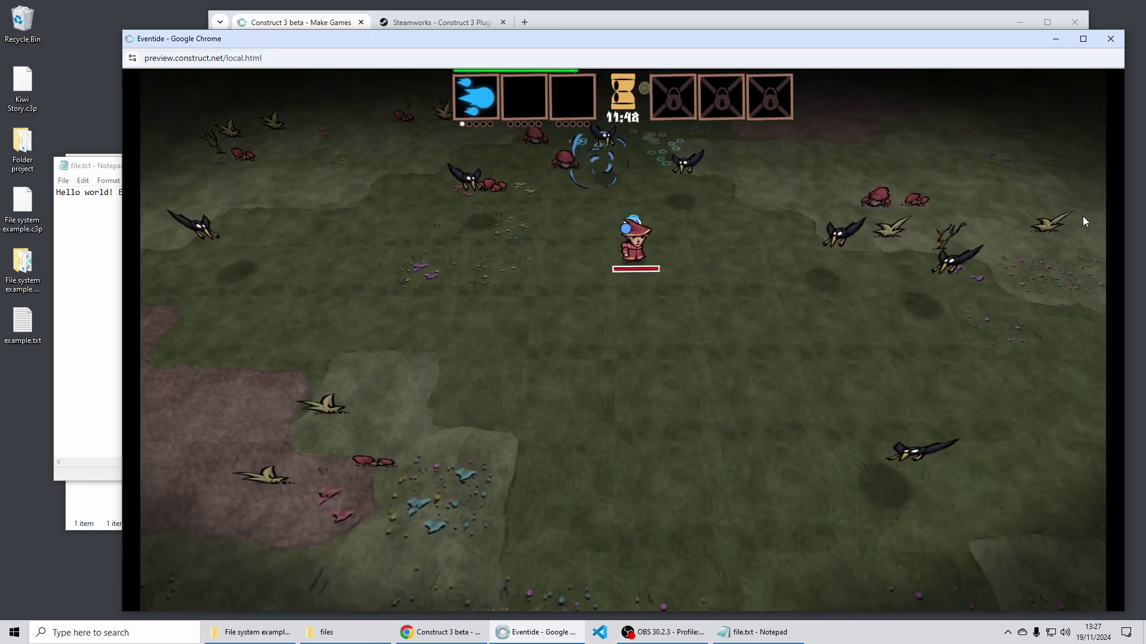
key("Up")
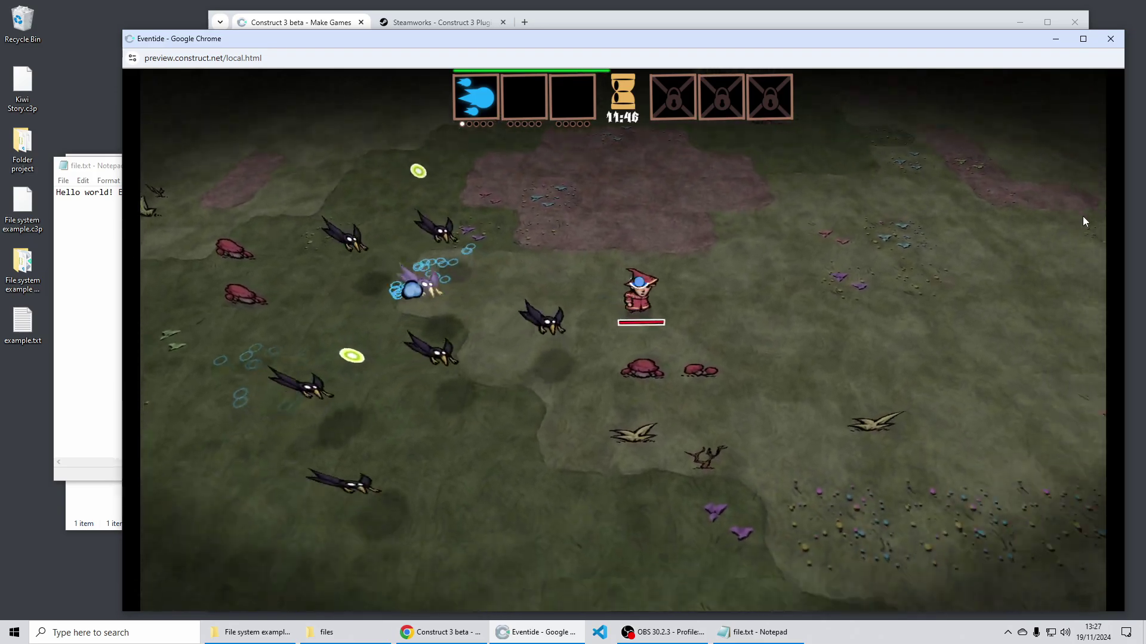
key("Down")
key("Right")
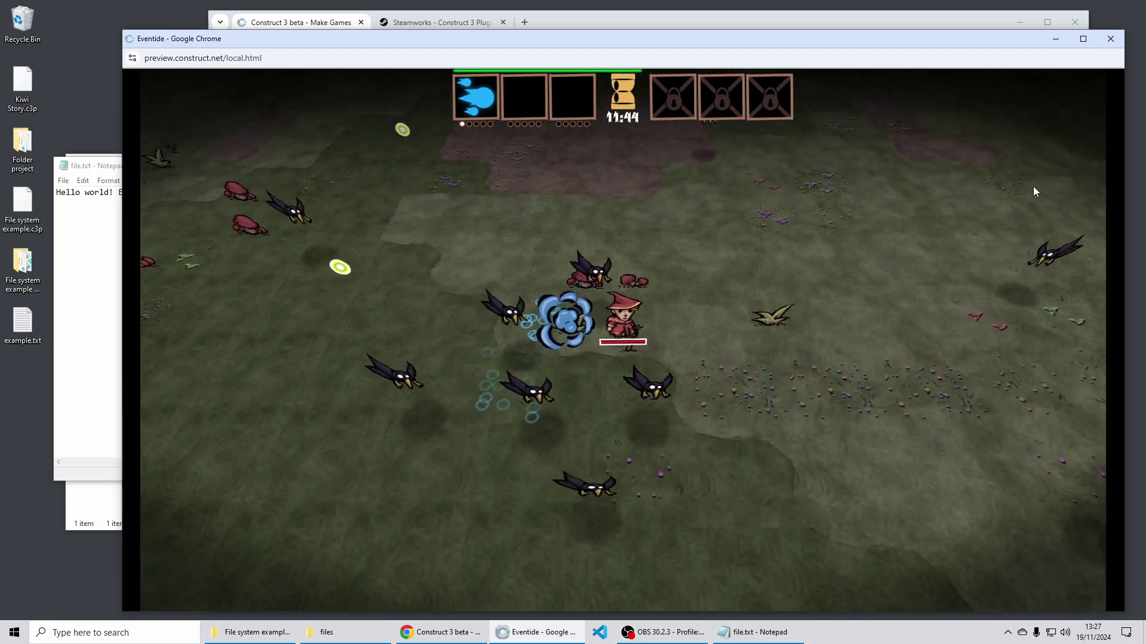
key("ctrl+w")
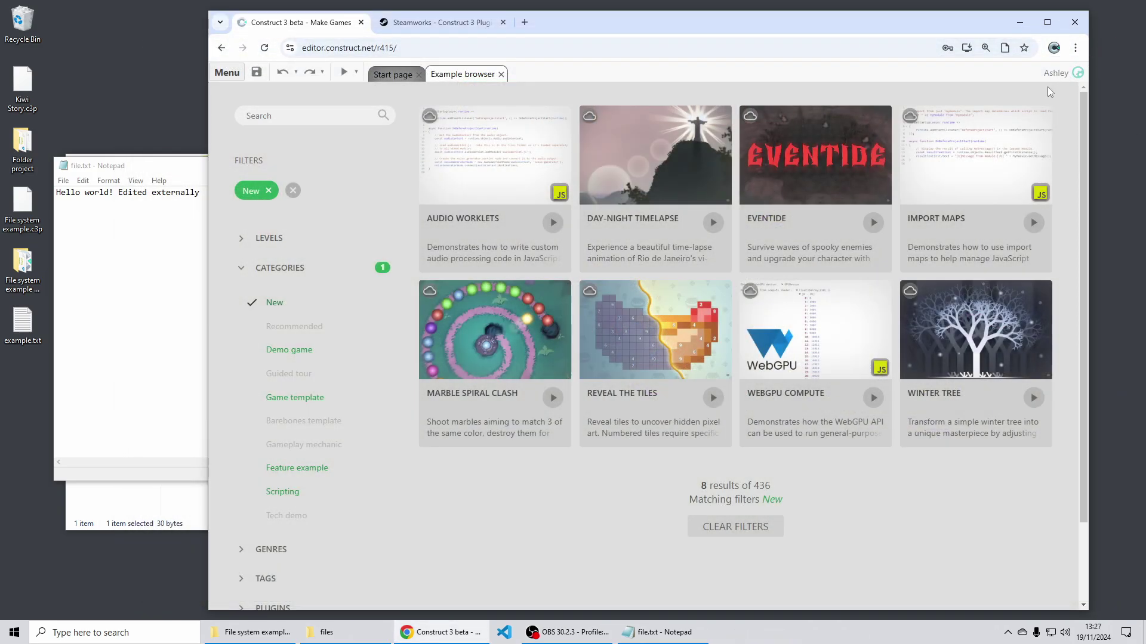